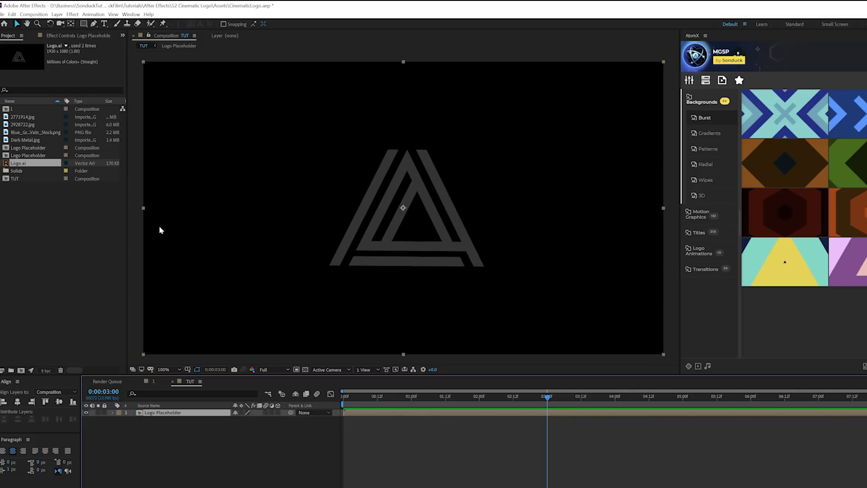
Place the 2771914.jpg texture beneath the Logo Placeholder layer in the TUT composition and hide it.
left_click(27, 132)
left_click(21, 125)
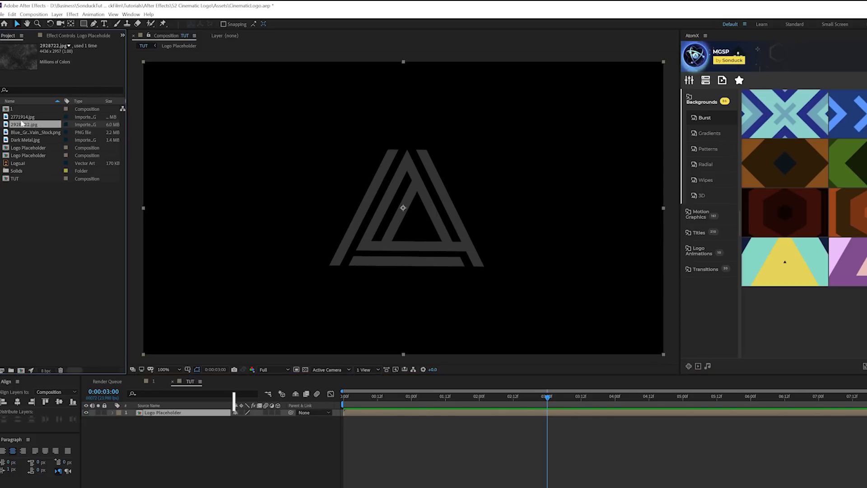
left_click(22, 118)
double_click(21, 118)
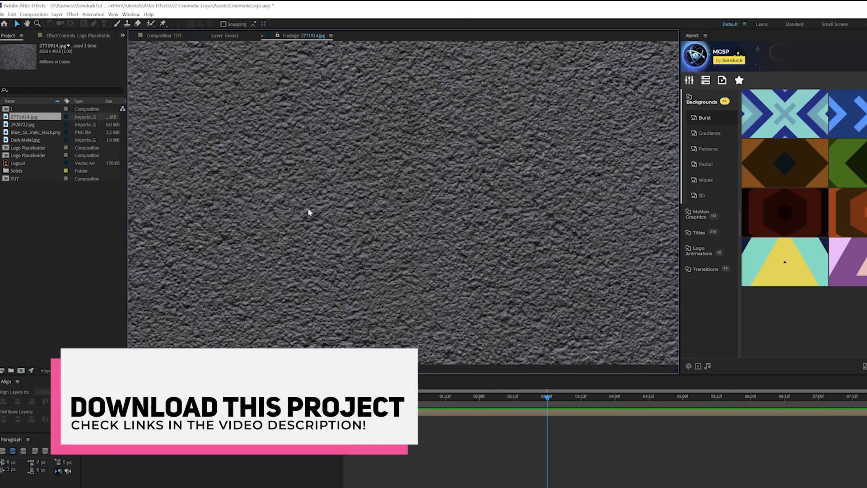
left_click(168, 35)
left_click_drag(27, 116, 153, 419)
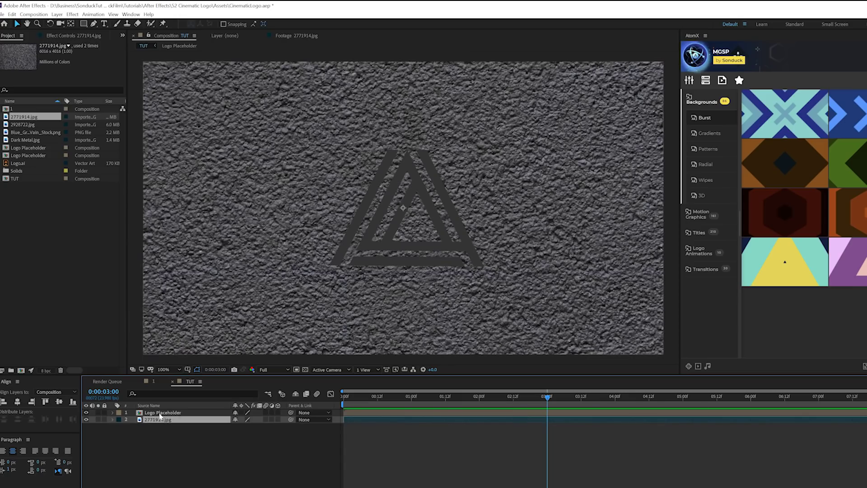
left_click(86, 419)
Apply Texturize to the Logo Placeholder layer, with 2771914.jpg as the texture layer and placement set to Stretch Texture to Fit.
left_click(170, 413)
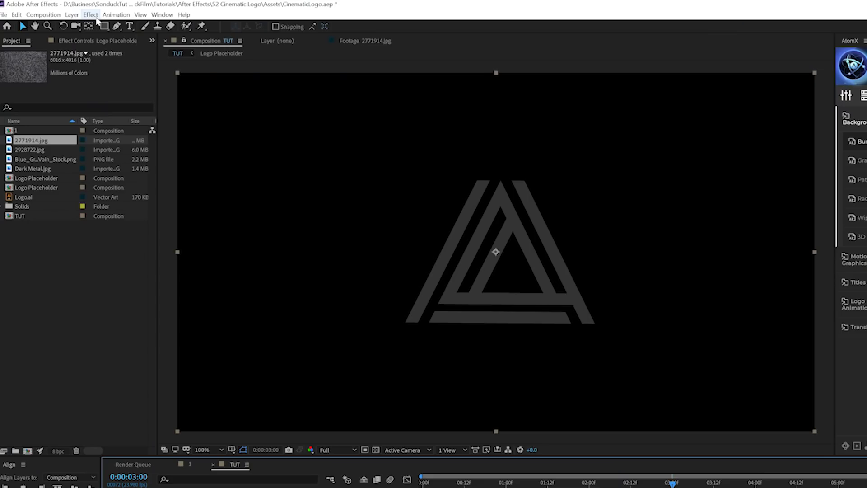
left_click(72, 14)
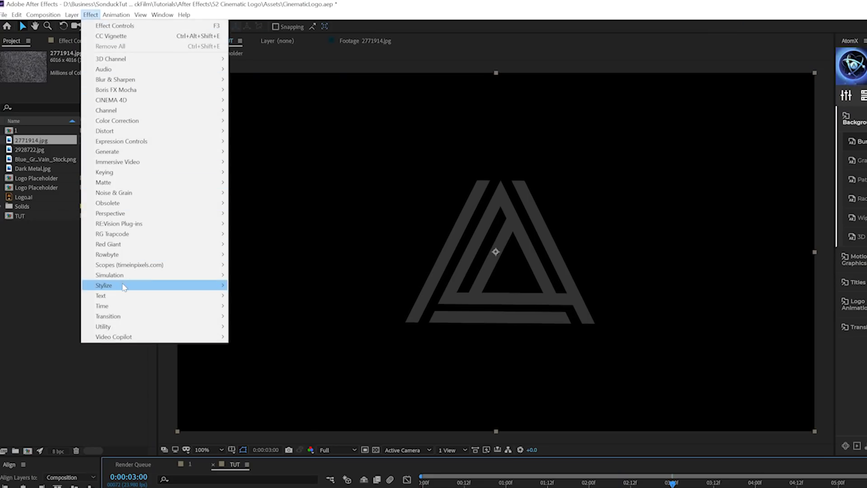
mouse_move(125, 285)
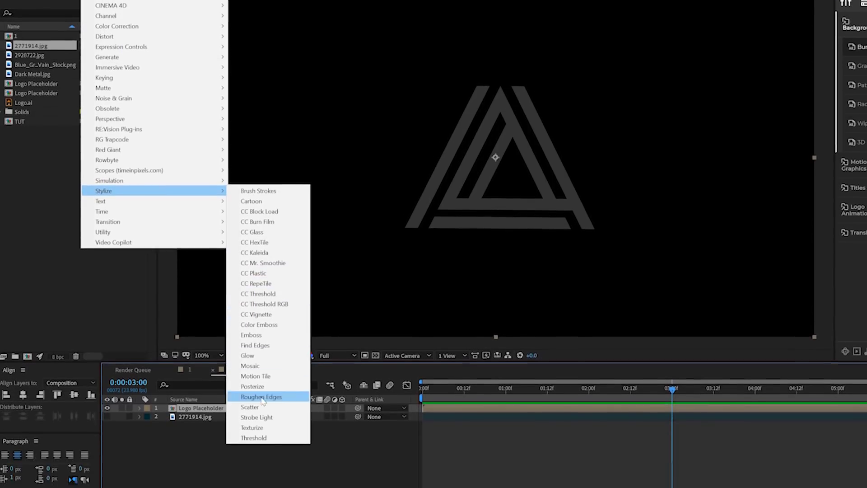
left_click(261, 481)
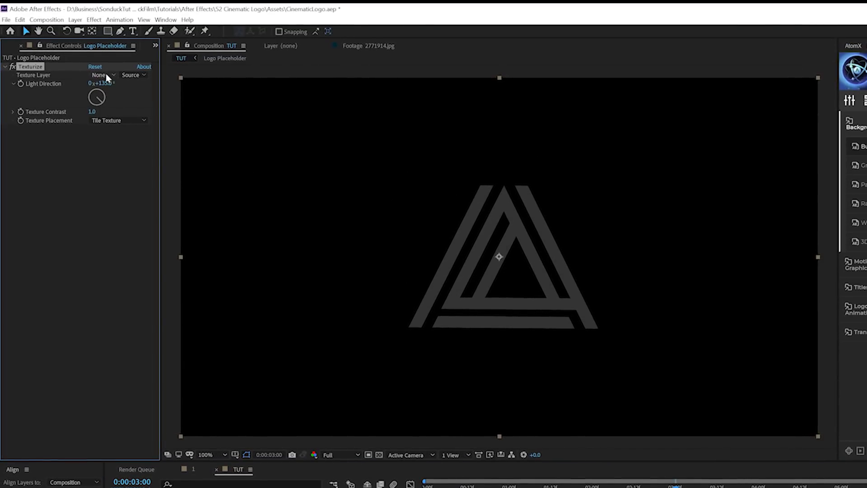
left_click(99, 29)
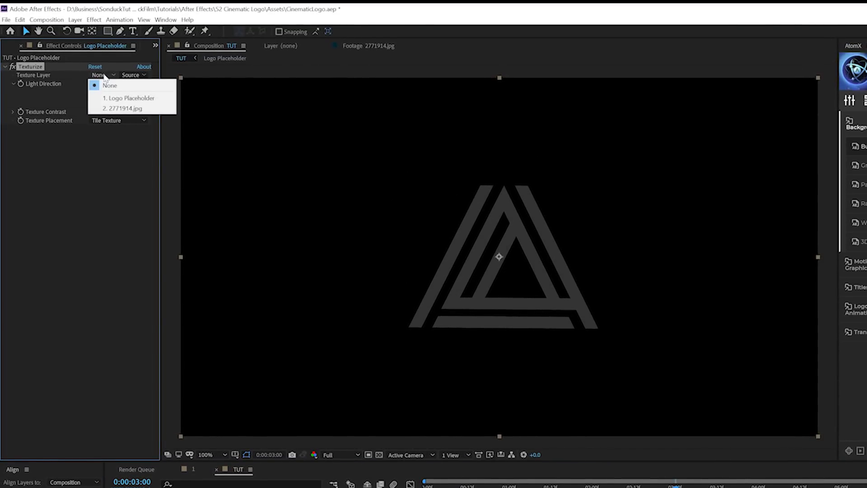
left_click(121, 109)
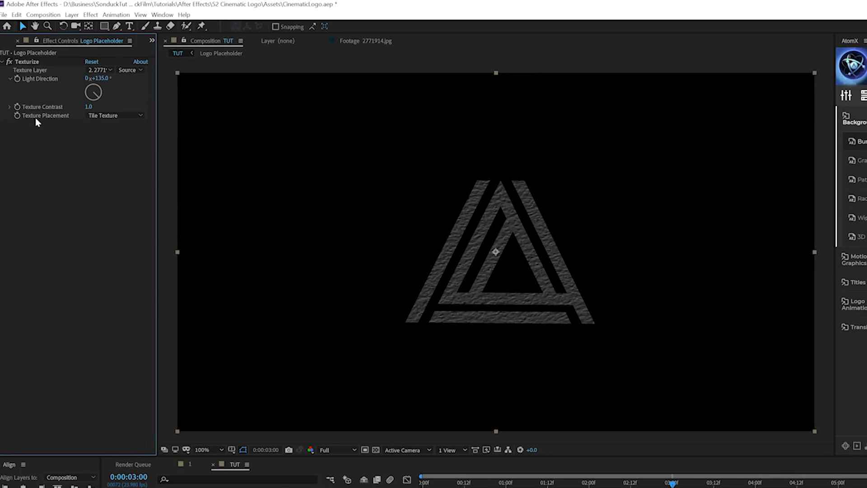
left_click(104, 114)
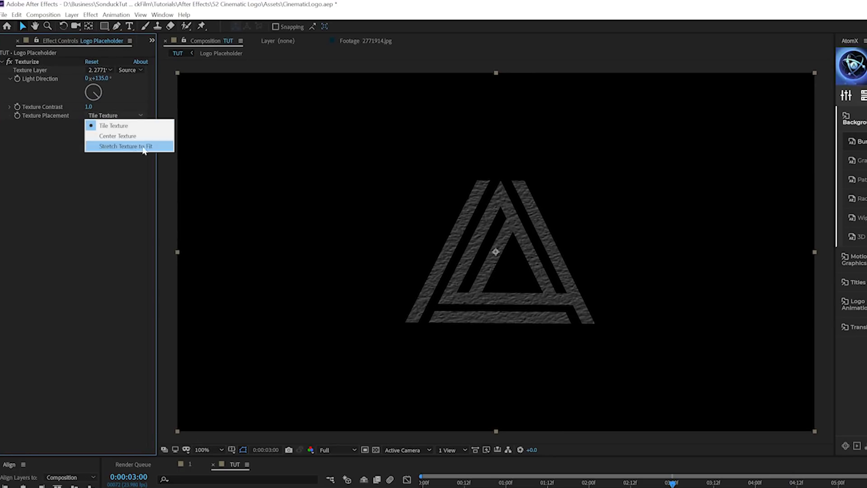
left_click(117, 146)
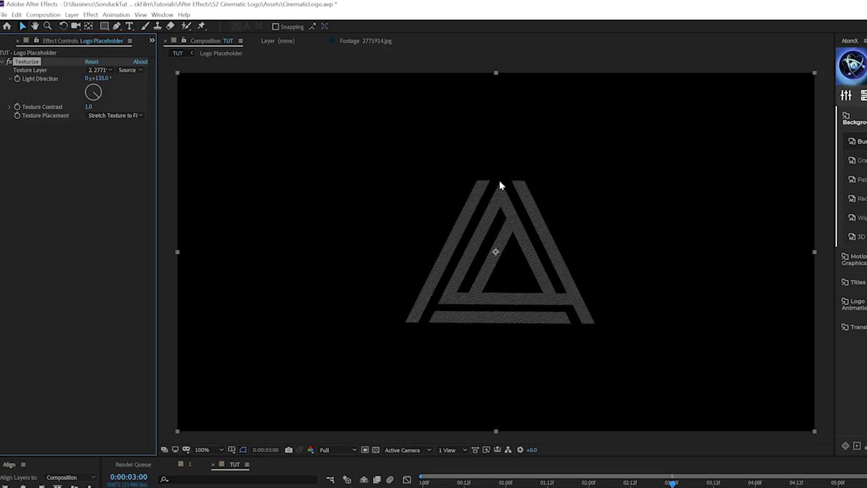
Try out other Light Direction and Texture Contrast values on the logo's Texturize effect, and undo them.
key("period")
left_click_drag(102, 80, 194, 88)
left_click_drag(88, 107, 239, 110)
key("ctrl+z")
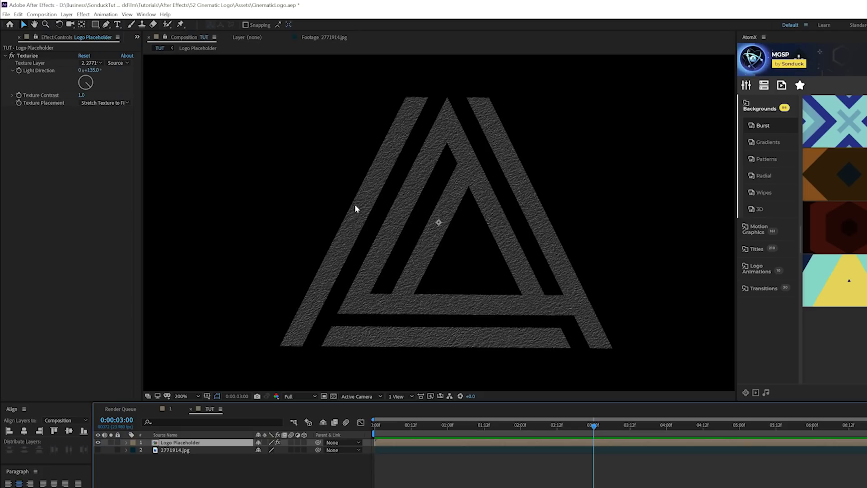
Apply a Gradient Ramp to the logo layer and swap its start and end colors.
left_click(83, 14)
mouse_move(107, 137)
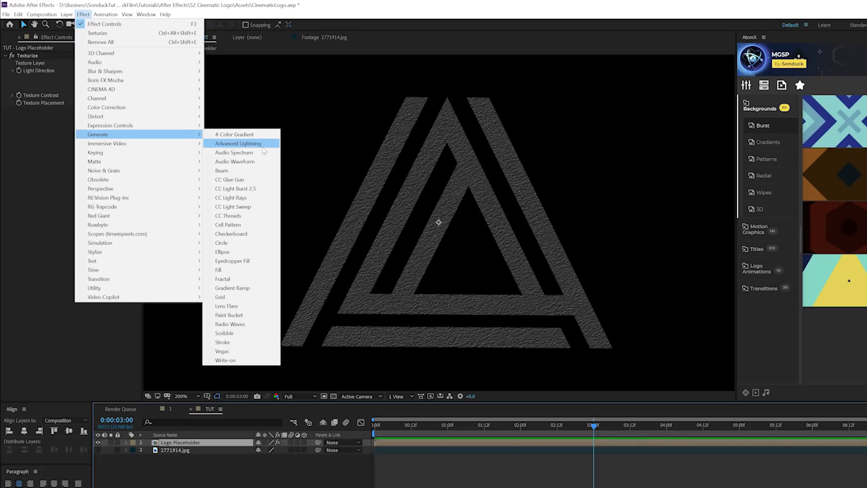
left_click(252, 288)
scroll(430, 238, "down", 1)
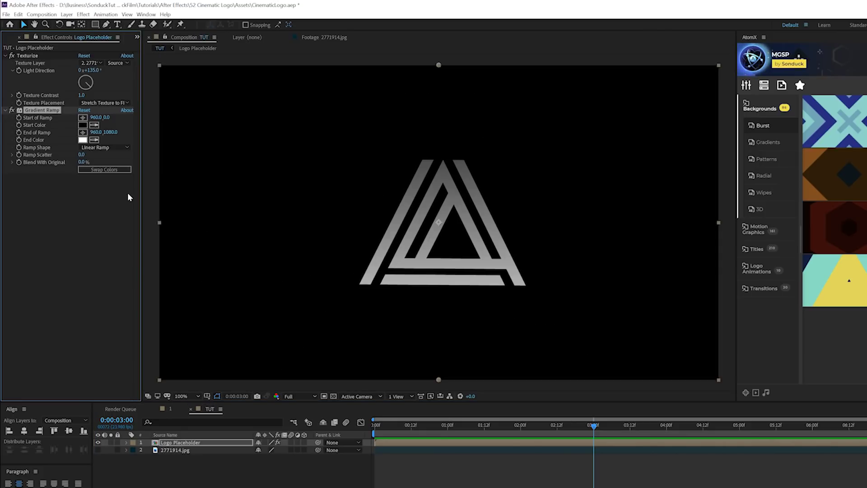
left_click(106, 172)
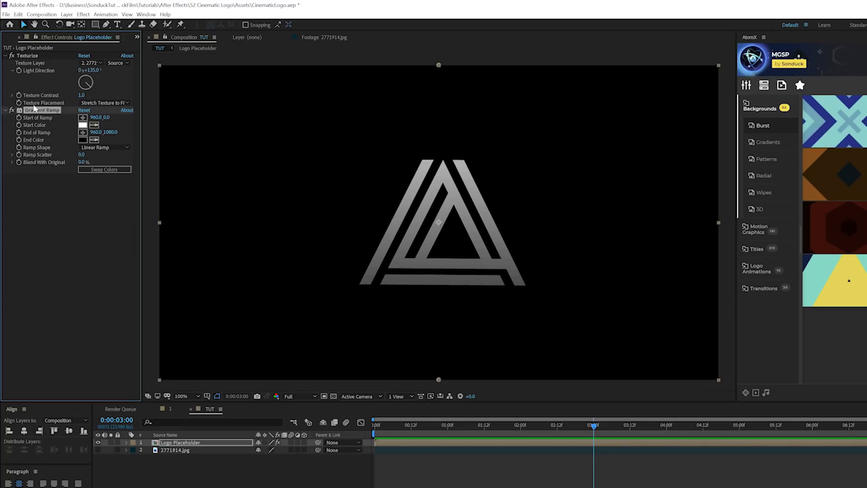
Move Gradient Ramp above Texturize and place the ramp's start at about 960,250 and its end at about 963,1080.
left_click_drag(35, 110, 35, 57)
left_click_drag(436, 66, 441, 131)
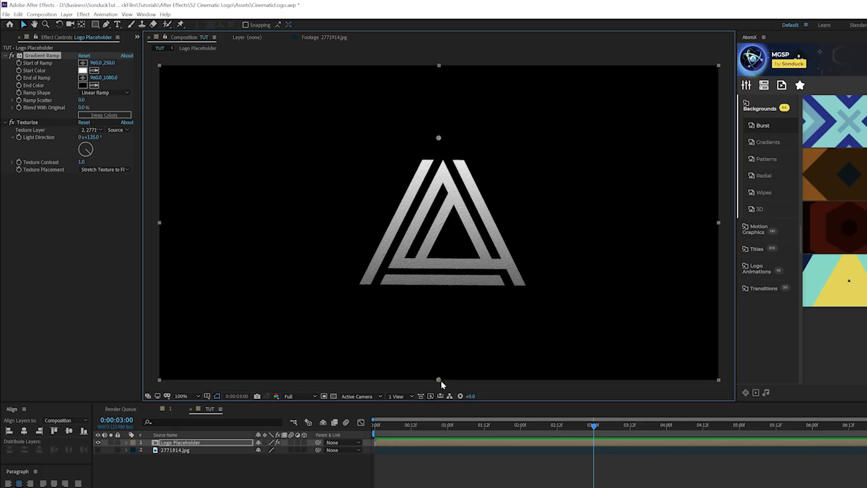
left_click_drag(438, 373, 438, 380)
Apply Curves to the logo layer, shape its RGB curve into a contrast-boosting S, and compare the logo with and without it.
left_click(83, 14)
mouse_move(111, 108)
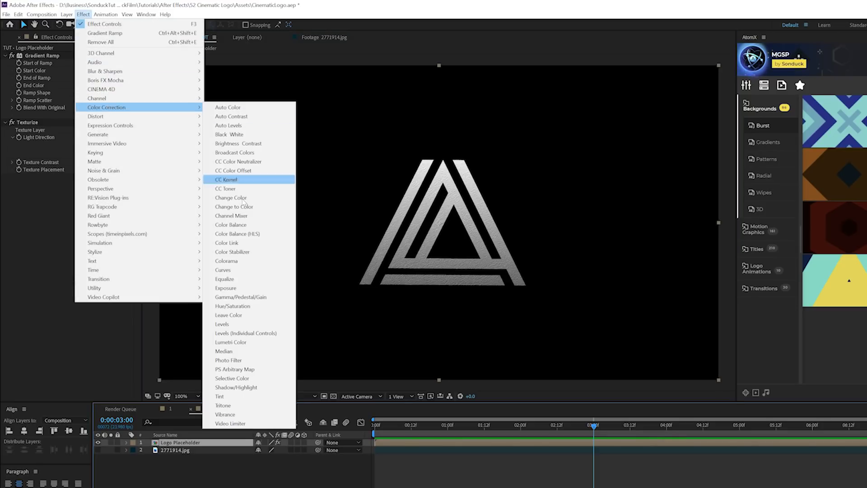
left_click(223, 270)
left_click_drag(56, 284, 66, 294)
left_click_drag(93, 253, 90, 245)
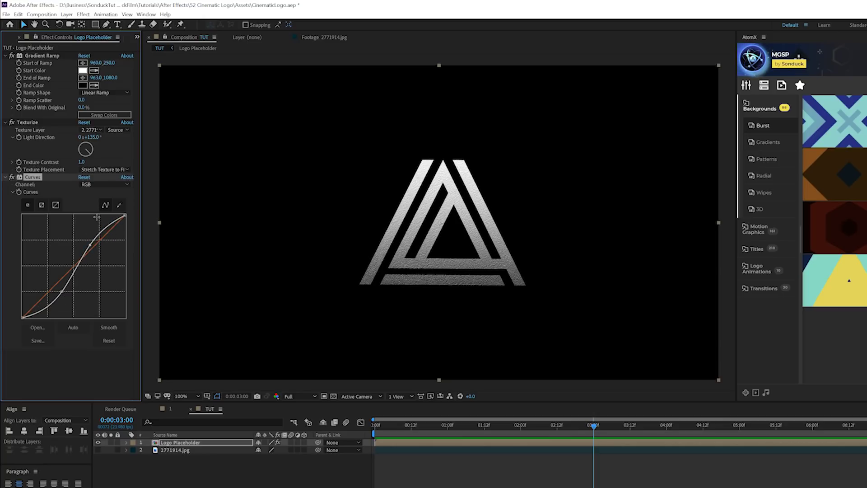
left_click(10, 177)
left_click(11, 177)
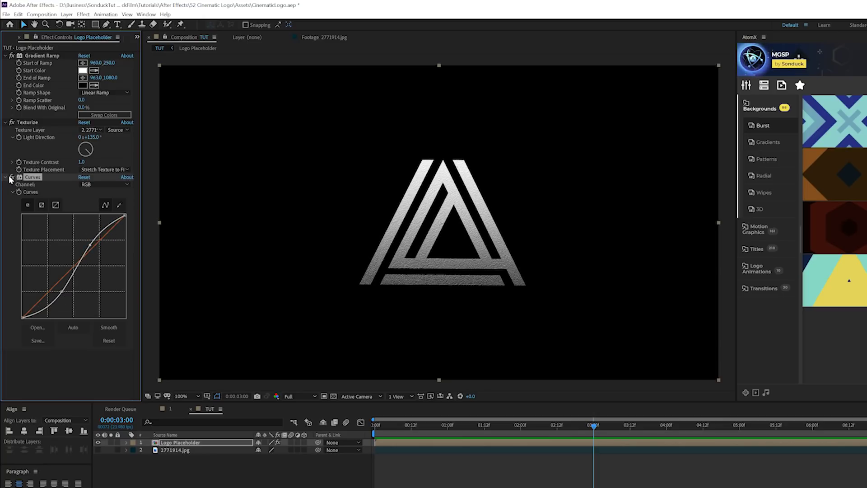
Collapse the settings of the Curves, Texturize and Gradient Ramp effects on the logo layer.
left_click(5, 178)
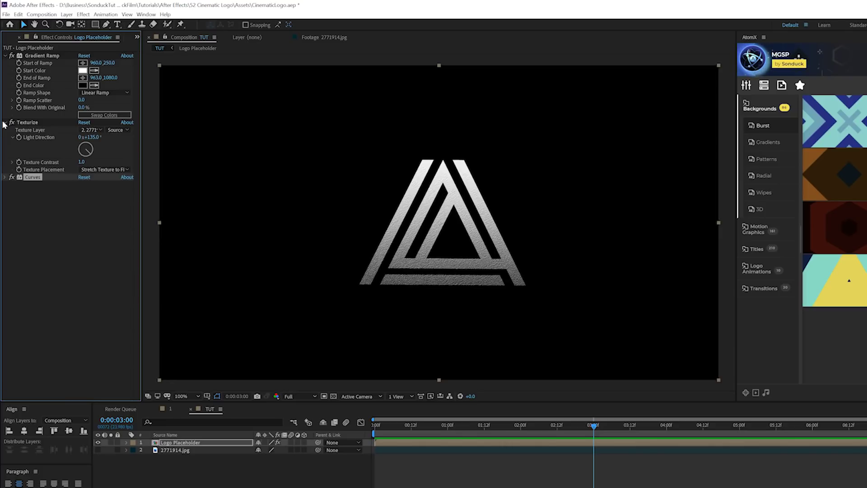
left_click(4, 122)
left_click(6, 56)
key("period")
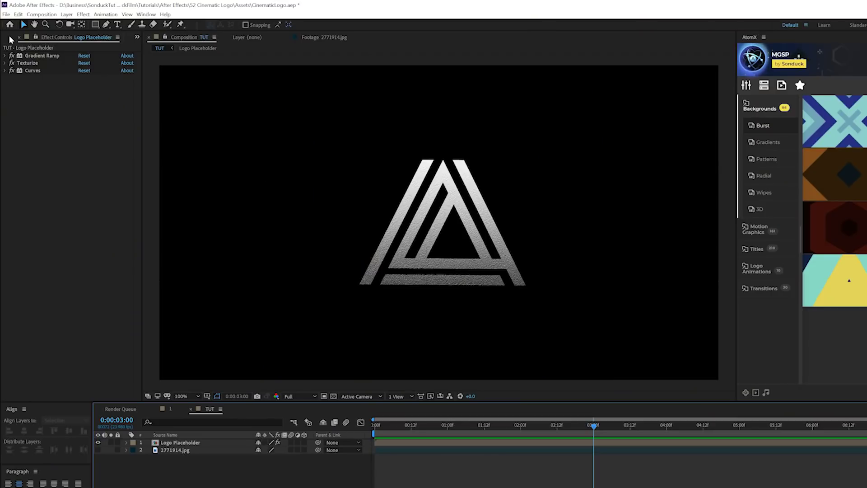
Preview the 2928722.jpg texture and add it to the TUT composition as the lowest background layer.
left_click(12, 37)
left_click(26, 133)
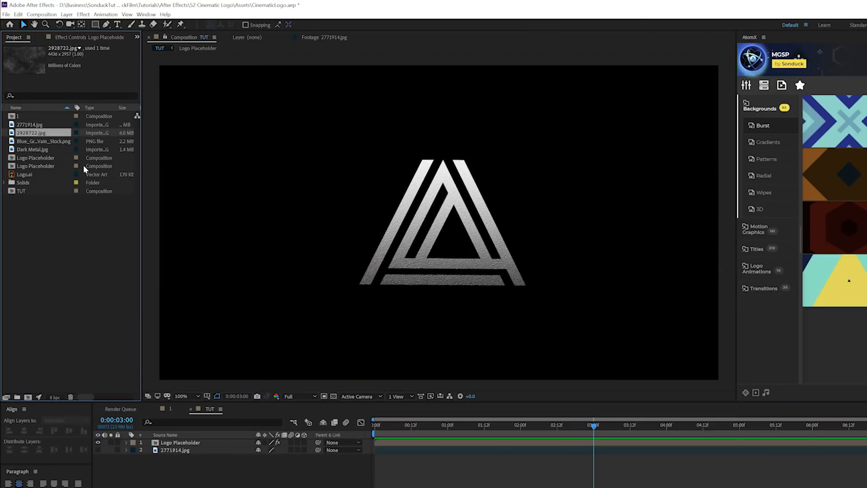
double_click(12, 133)
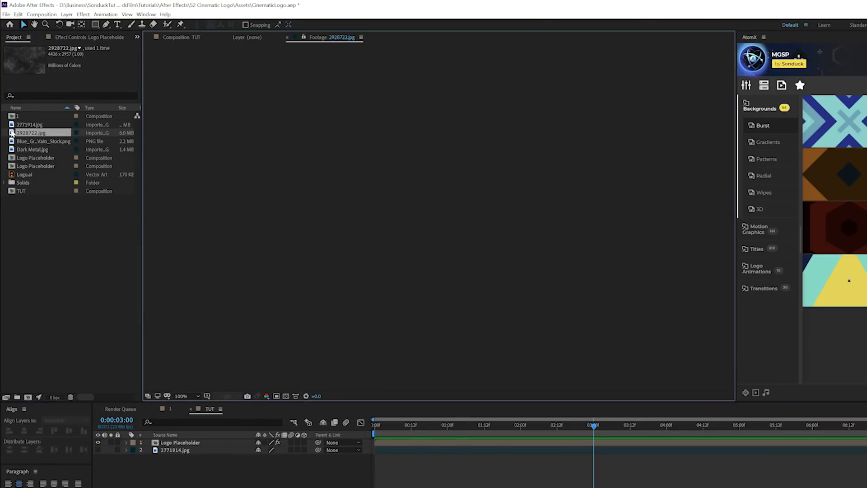
scroll(368, 251, "down", 2)
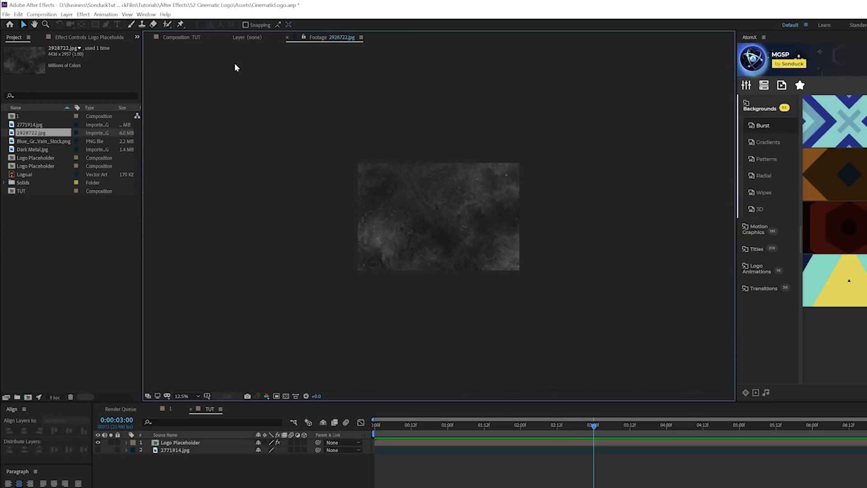
scroll(412, 232, "up", 1)
left_click_drag(38, 137, 209, 463)
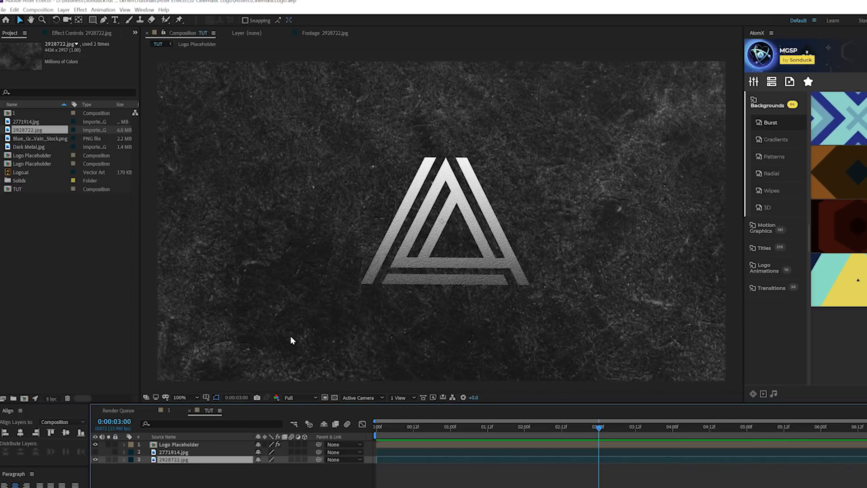
Scale the 2928722.jpg background layer down to 44% so it just fills the frame.
scroll(400, 274, "down", 4)
key("s")
left_click_drag(264, 467, 246, 468)
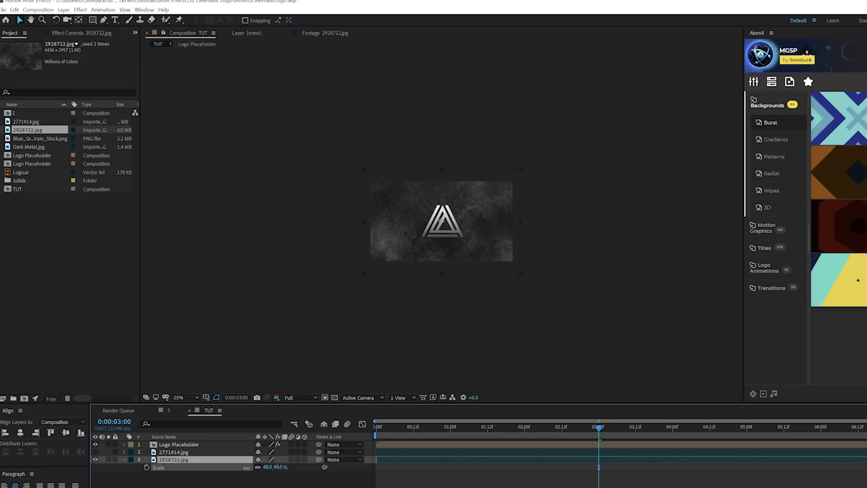
scroll(407, 315, "up", 2)
scroll(391, 330, "down", 1)
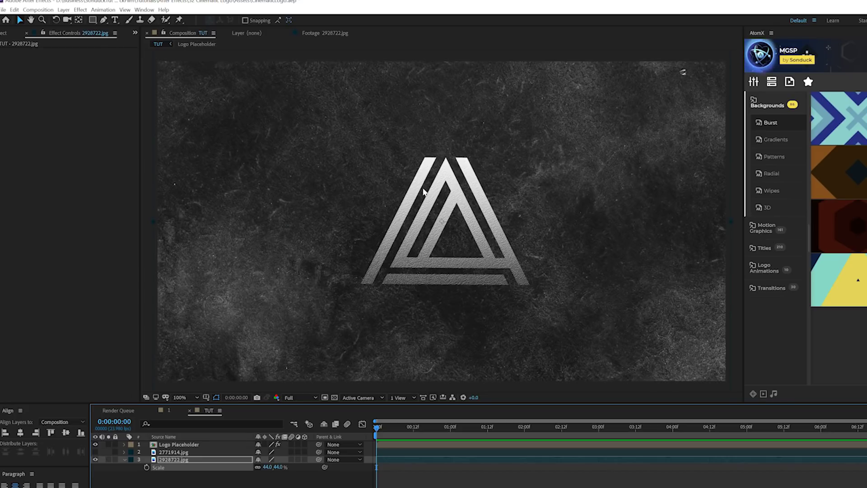
Apply Curves to the background layer, pull its RGB curve down to darken it, and switch the channel to Blue.
left_click(80, 9)
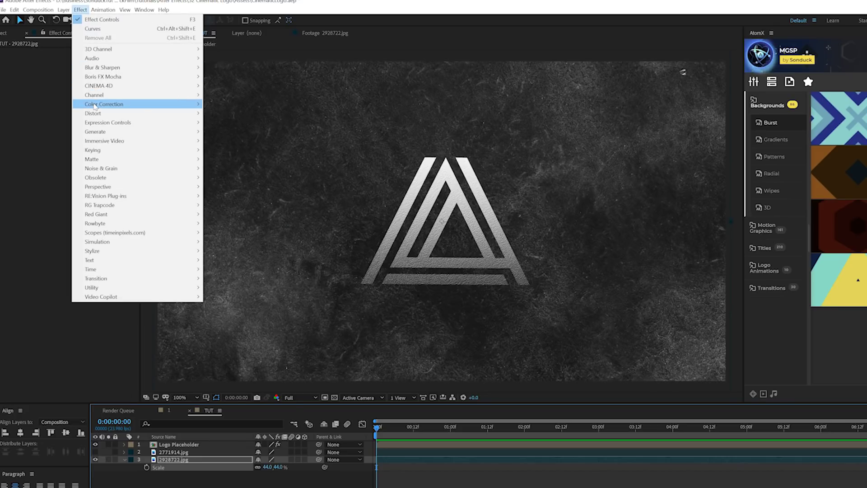
mouse_move(94, 106)
left_click(223, 269)
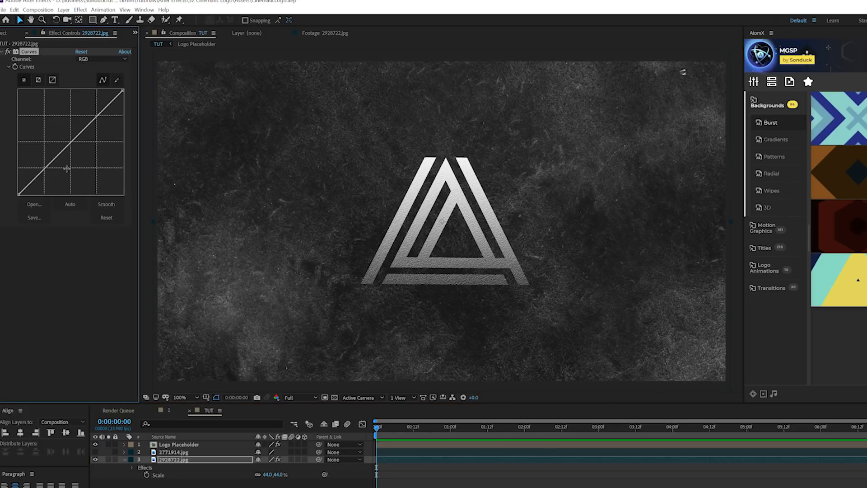
left_click_drag(49, 172, 52, 173)
left_click_drag(96, 126, 70, 135)
left_click(97, 60)
left_click(93, 96)
Apply the Brightness & Contrast effect to the 2928722.jpg background layer.
left_click(80, 9)
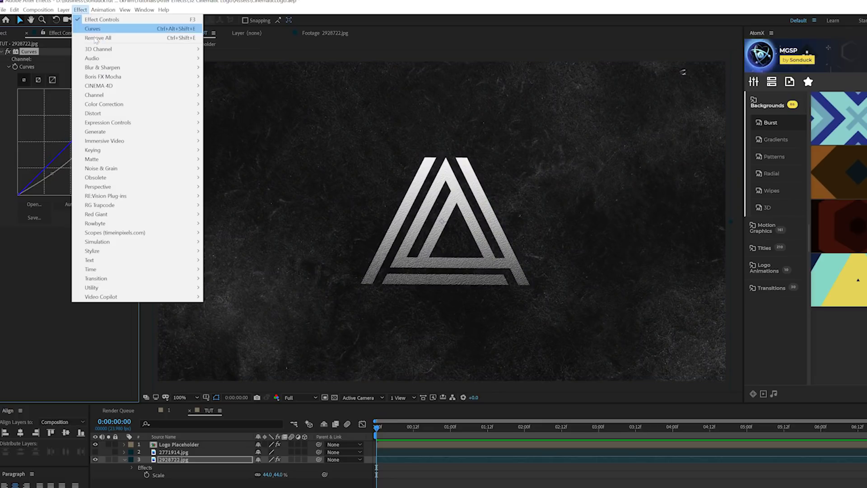
mouse_move(101, 105)
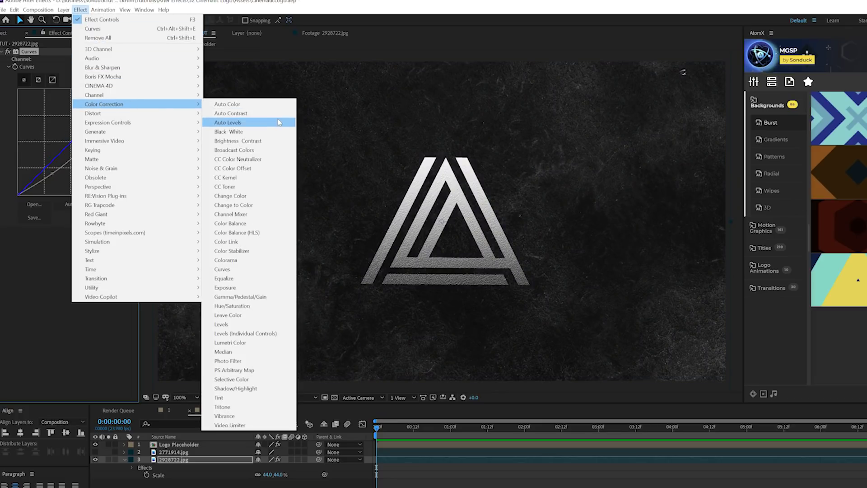
left_click(258, 141)
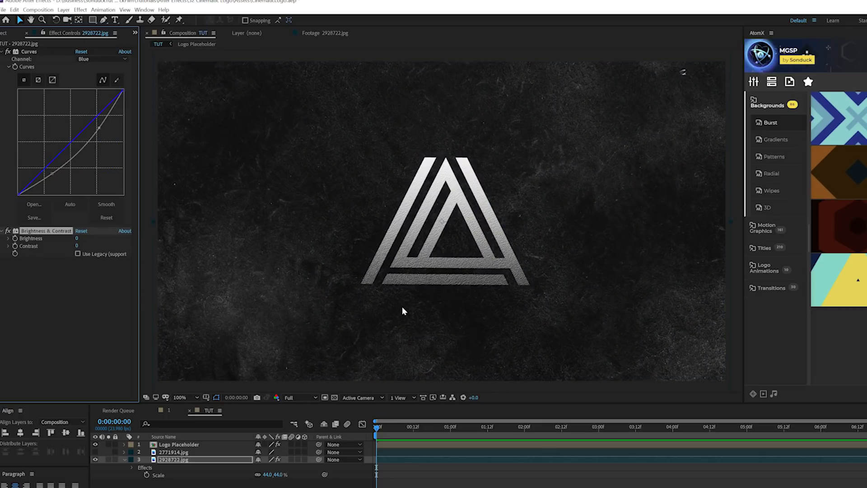
Add the expression wiggle(5,30) to the 2928722.jpg layer's Brightness property and play back the flicker.
left_click(15, 239, "alt")
type("w")
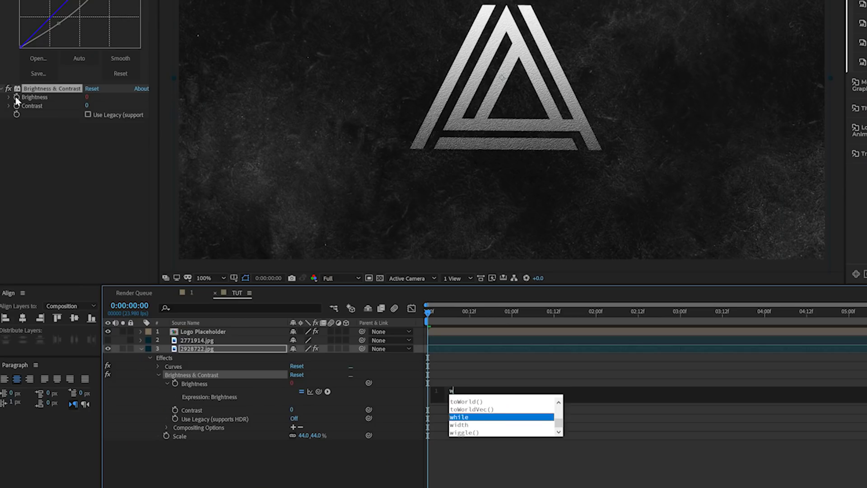
type("iggl")
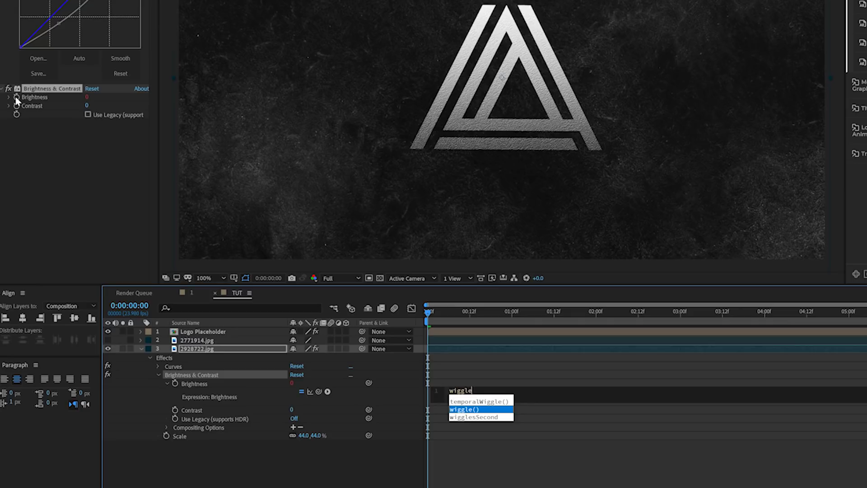
type("e")
key("Return")
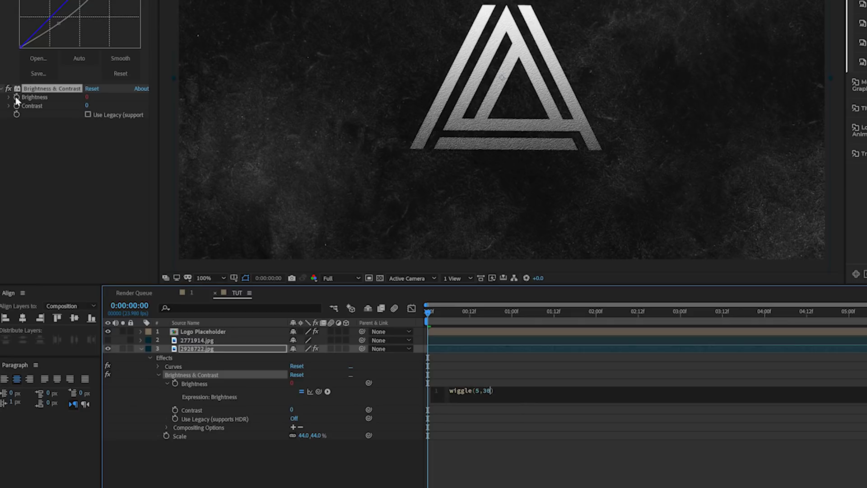
left_click(489, 478)
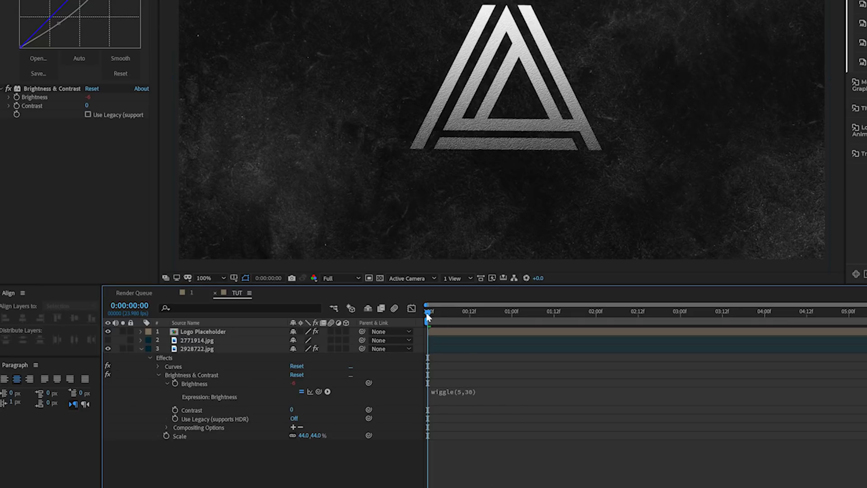
key("space")
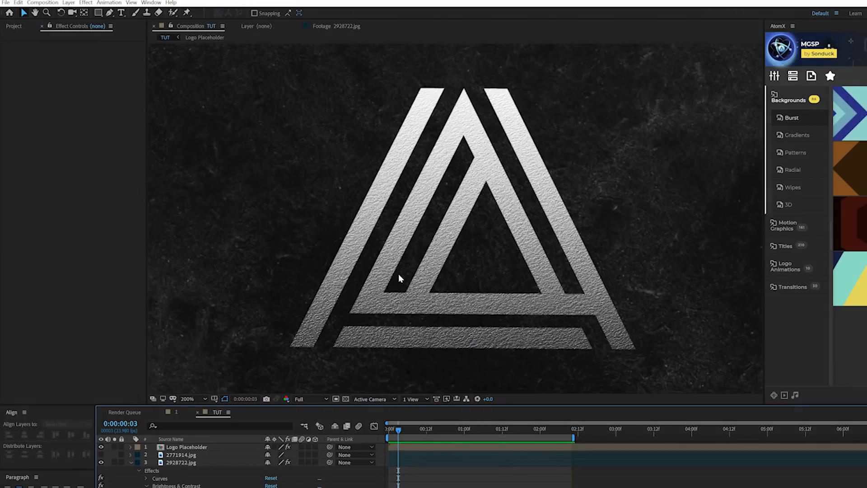
Duplicate the Logo Placeholder layer and rename the lower copy Shadow.
scroll(398, 274, "down", 1)
scroll(408, 295, "up", 1)
scroll(470, 216, "down", 1)
left_click(187, 455)
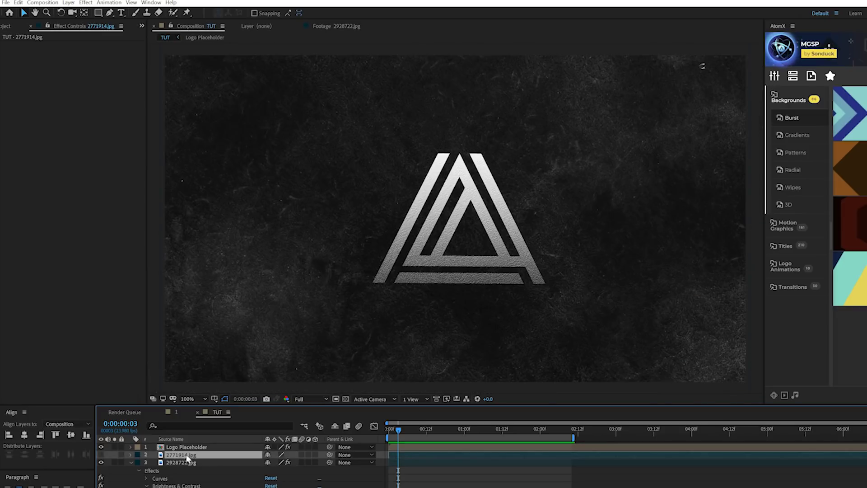
left_click(177, 448)
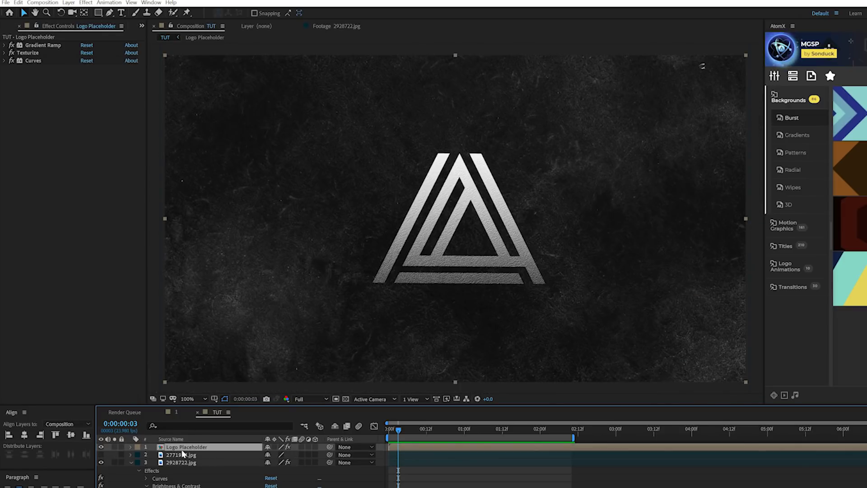
left_click(18, 3)
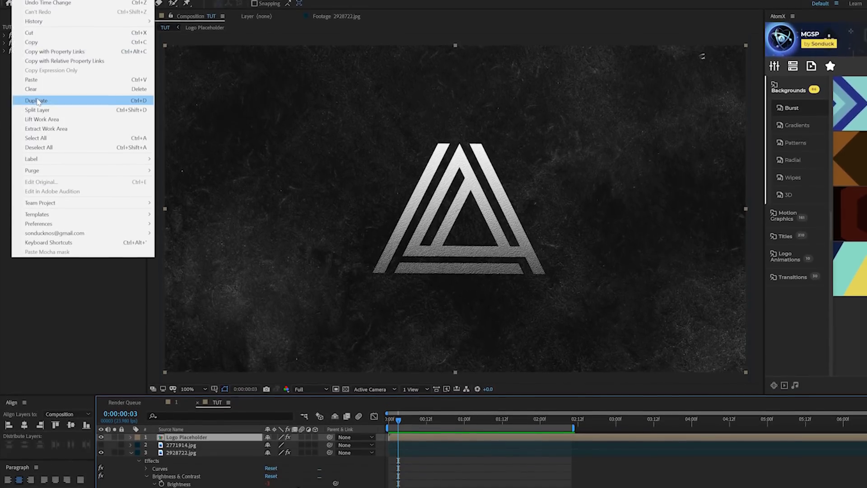
left_click(38, 101)
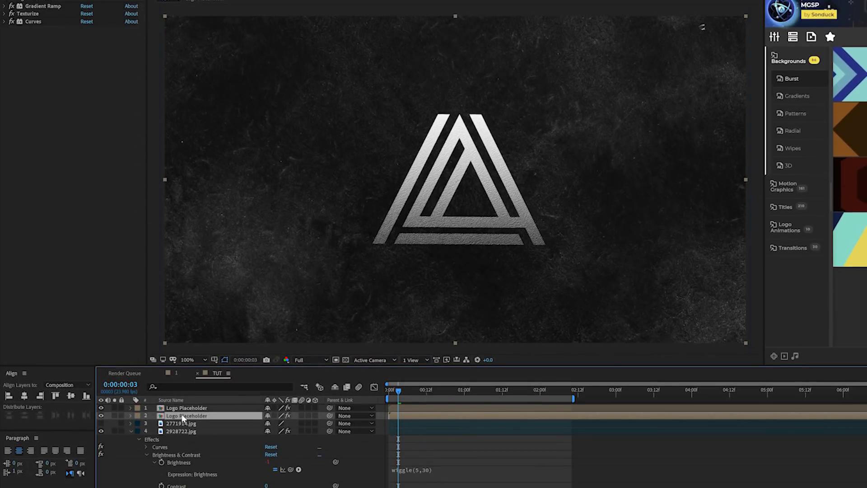
key("Return")
type("Sha")
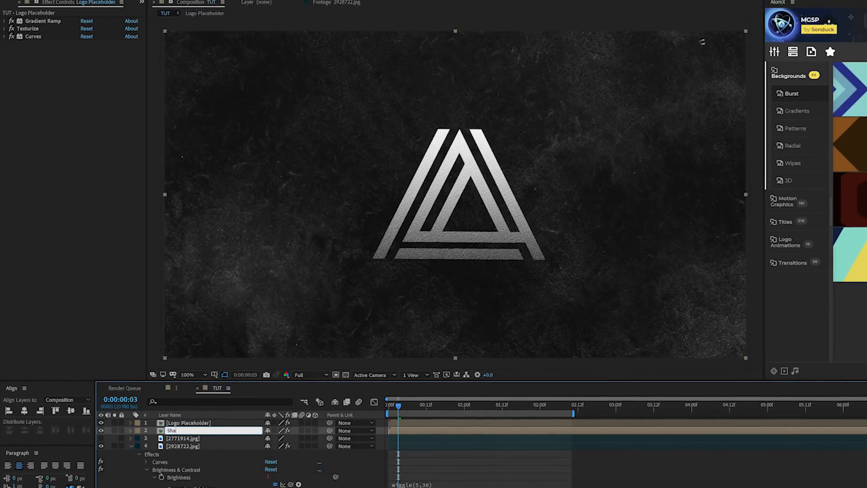
type("dow")
key("Return")
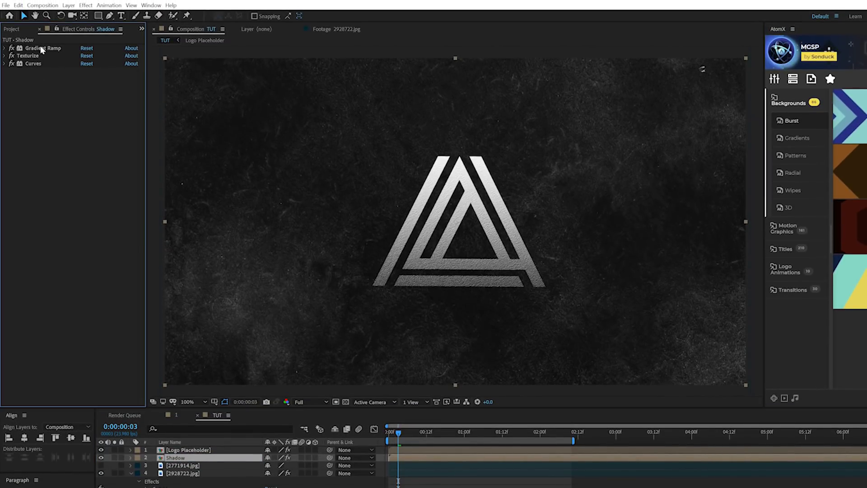
Remove the Gradient Ramp, Texturize and Curves effects from the Shadow layer.
left_click(41, 48)
left_click(35, 63, "shift")
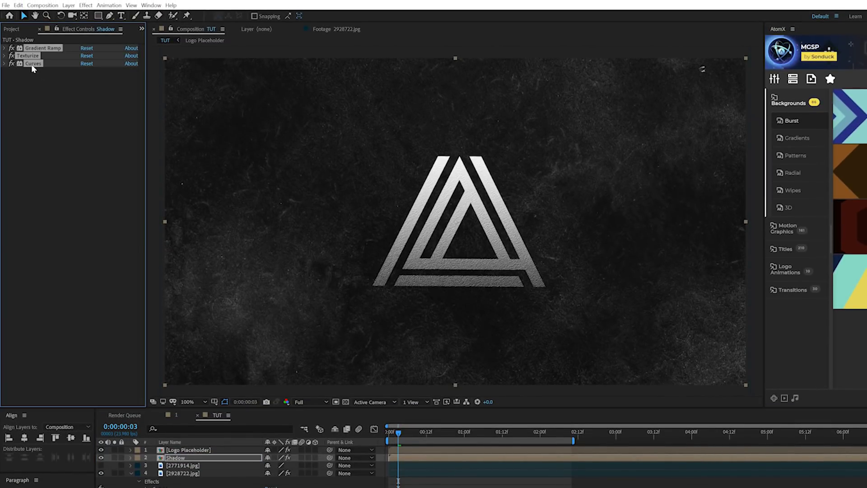
key("Delete")
Apply CC Radial Fast Blur to the Shadow layer and set its Zoom option to Brightest.
key("alt+t")
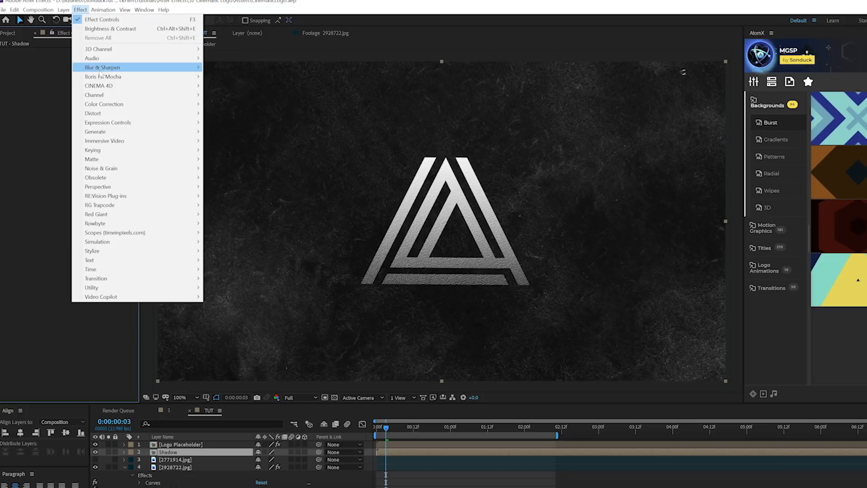
mouse_move(103, 69)
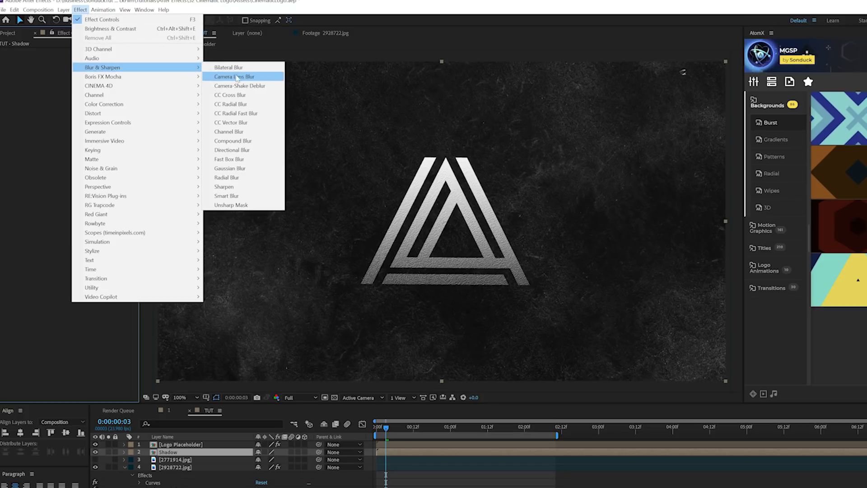
left_click(233, 114)
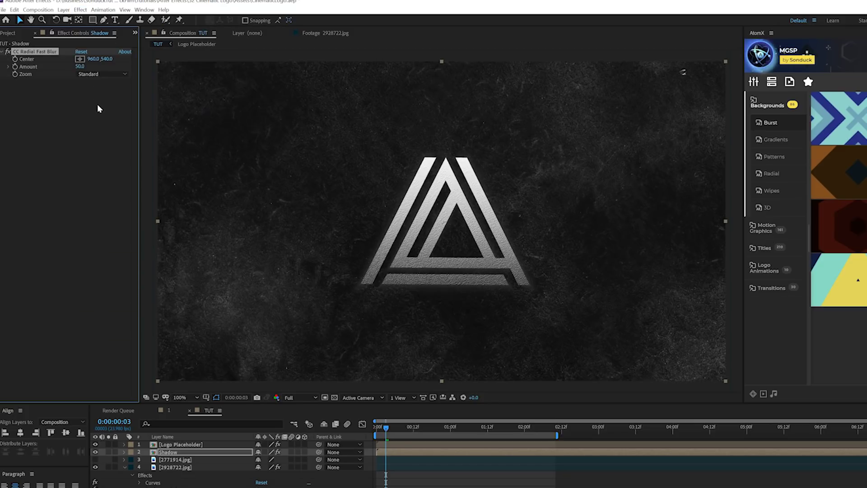
left_click(95, 76)
left_click(93, 91)
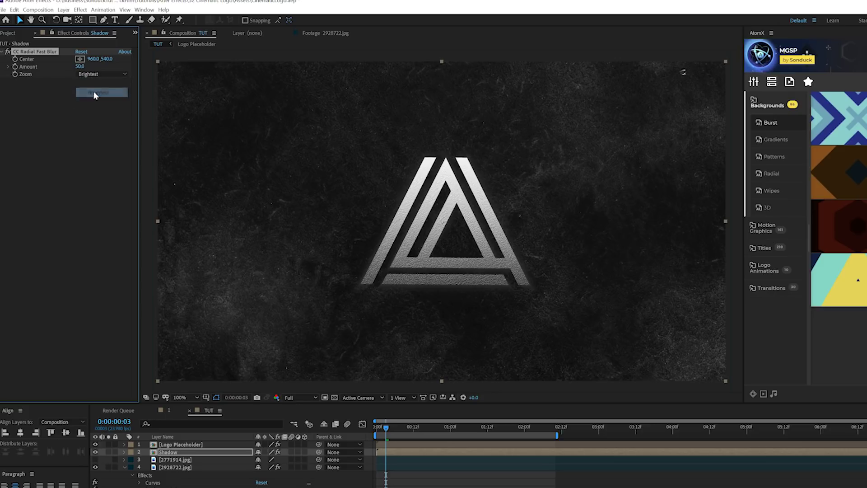
Solo the Shadow layer and show it over the transparency grid.
key("period")
left_click(108, 451)
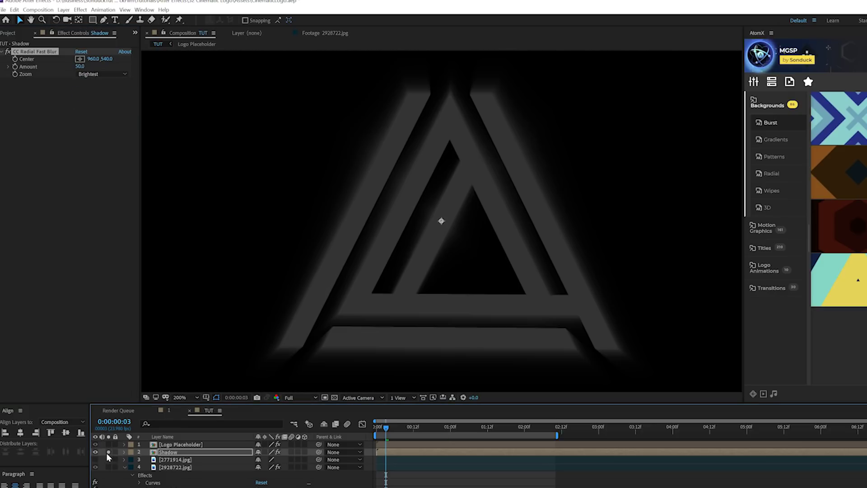
left_click(331, 400)
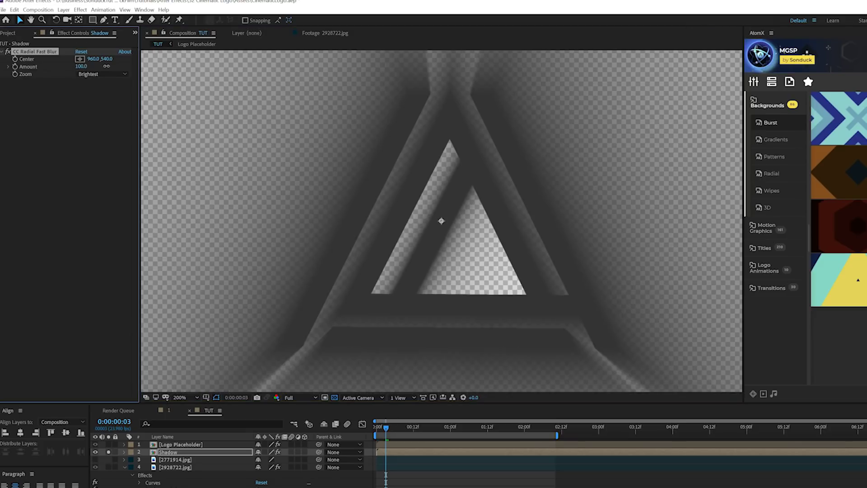
Set the Shadow's radial blur Amount to 93 and move its Center above the logo to 960, 76.
left_click_drag(79, 66, 110, 66)
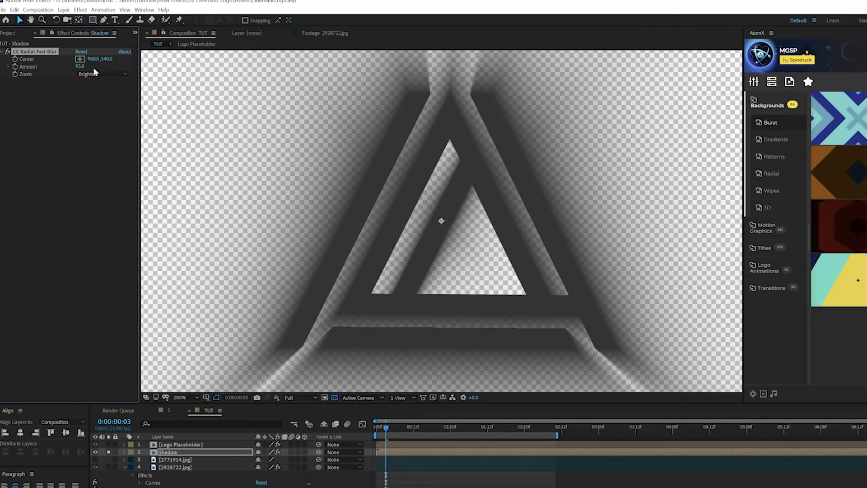
scroll(435, 220, "down", 2)
left_click_drag(443, 221, 434, 86)
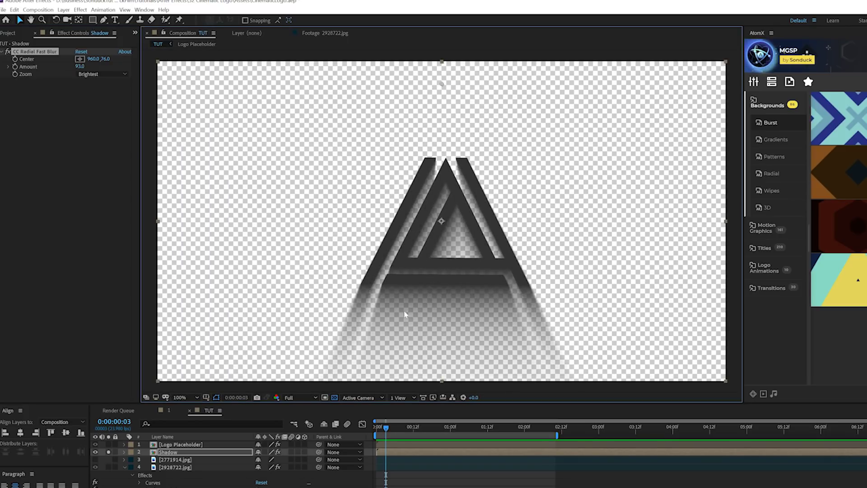
Apply a Fill effect to the Shadow layer and set its color to black.
left_click(80, 10)
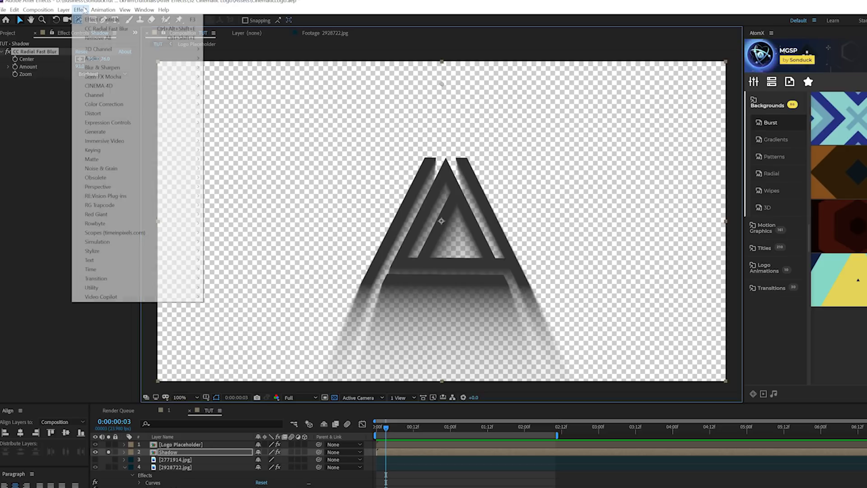
mouse_move(136, 132)
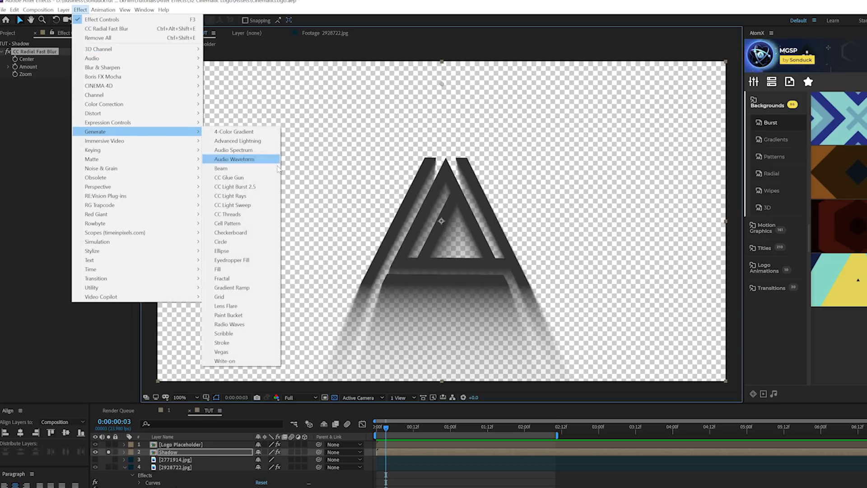
left_click(228, 269)
left_click(80, 104)
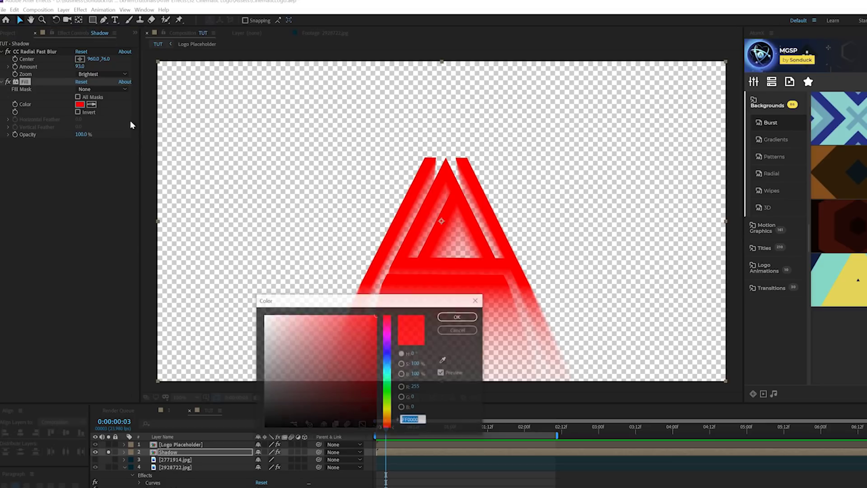
left_click_drag(273, 409, 242, 447)
key("Return")
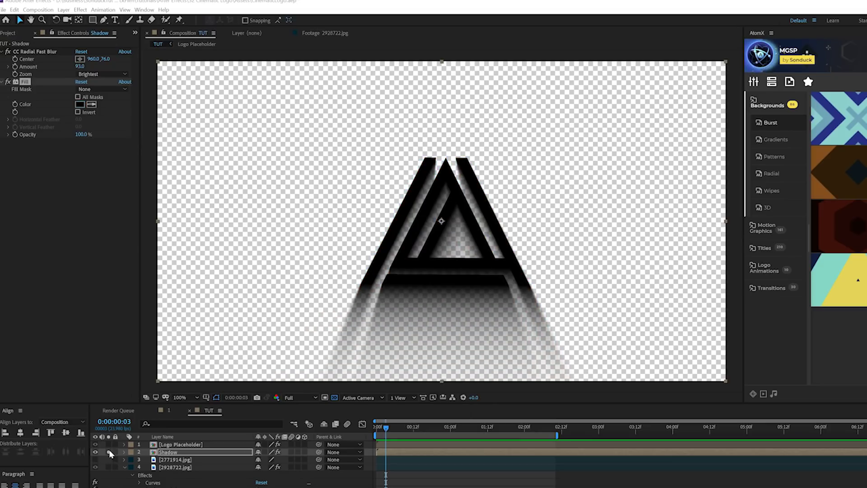
Unsolo the Shadow layer, check the shadow under the logo, and return the playhead to the start.
left_click(109, 452)
scroll(382, 259, "down", 1)
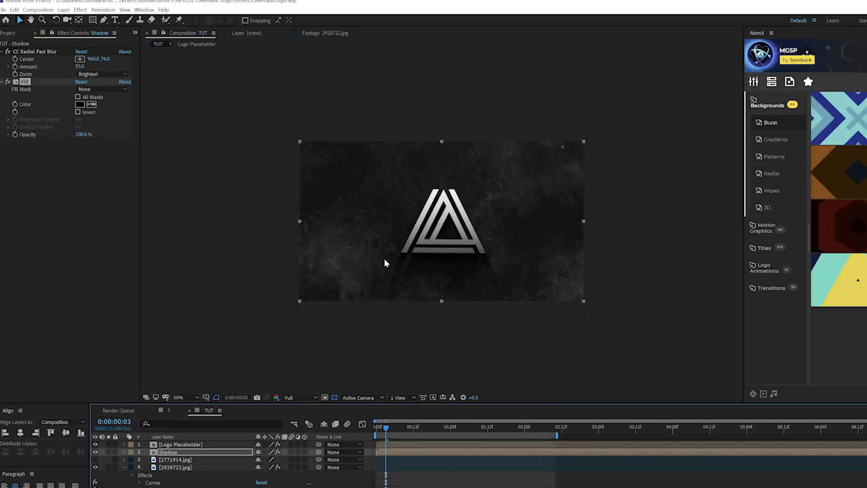
scroll(389, 264, "up", 2)
left_click_drag(391, 269, 380, 171)
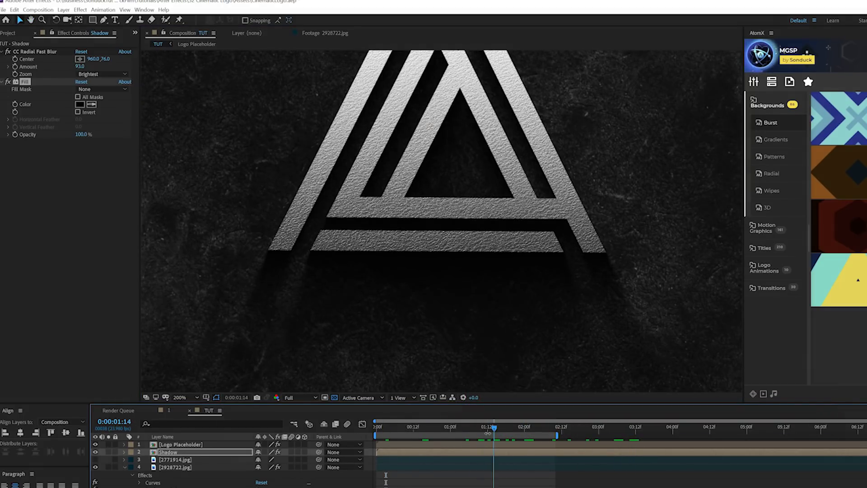
scroll(422, 340, "down", 1)
left_click(386, 427)
left_click_drag(386, 428, 363, 431)
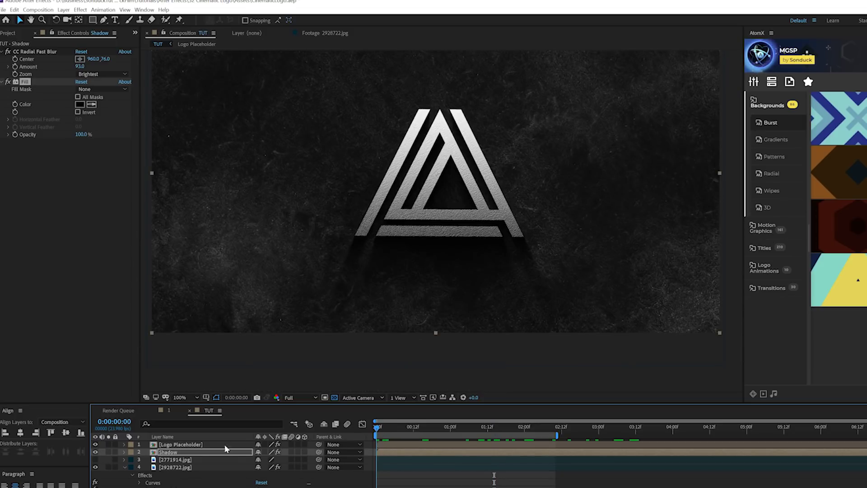
Keyframe the Shadow's radial blur Center from the upper right of the frame at the start to the upper left further along.
left_click(171, 451)
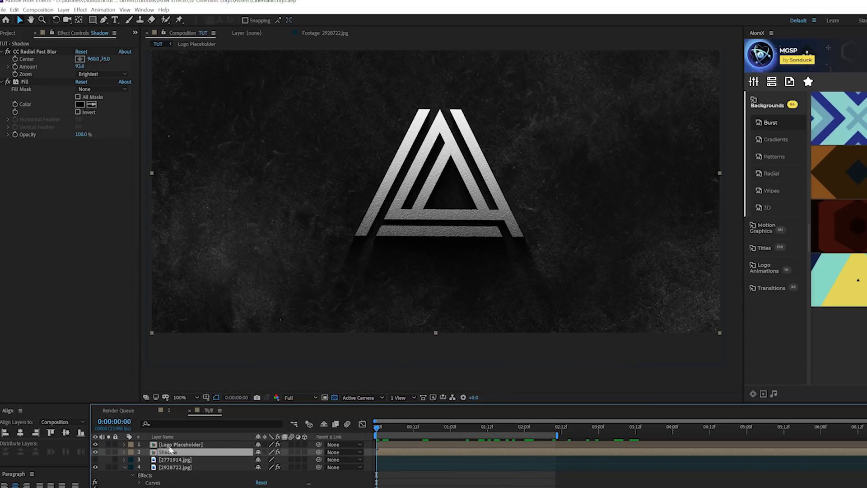
left_click(196, 397)
left_click(177, 402)
left_click(40, 54)
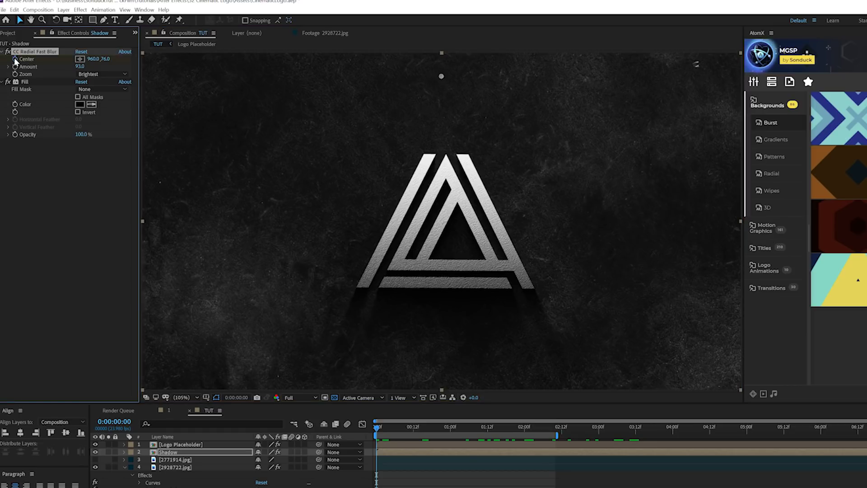
left_click_drag(439, 73, 581, 90)
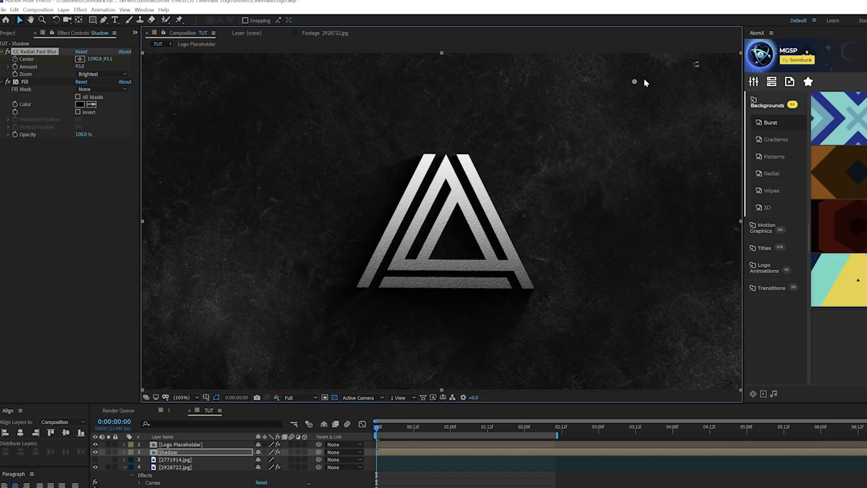
left_click_drag(410, 429, 822, 436)
left_click_drag(663, 79, 215, 114)
Scrub through the timeline to review the shadow sweeping across the background.
left_click_drag(499, 428, 754, 425)
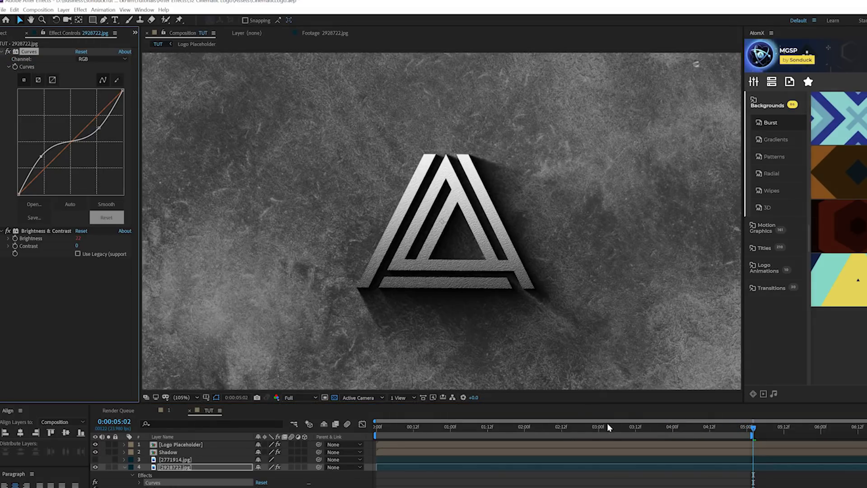
left_click_drag(607, 423, 350, 424)
left_click_drag(459, 429, 476, 419)
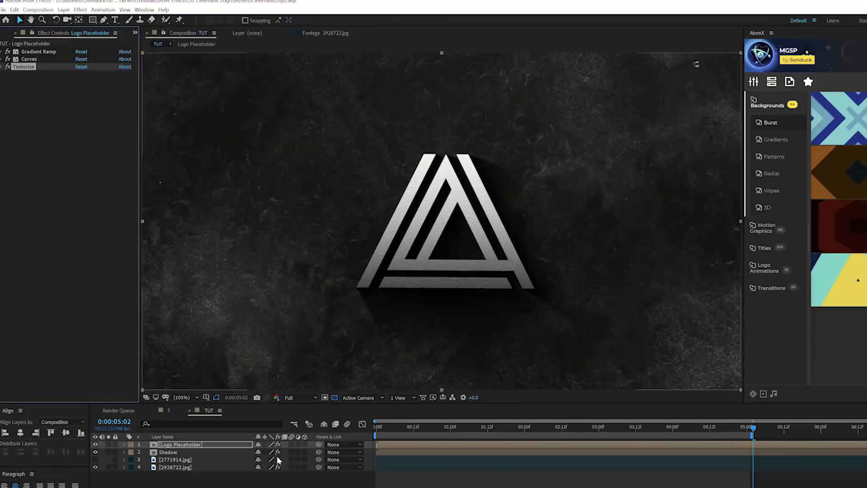
Apply the CC Light Sweep effect to the Logo Placeholder layer.
left_click(279, 459)
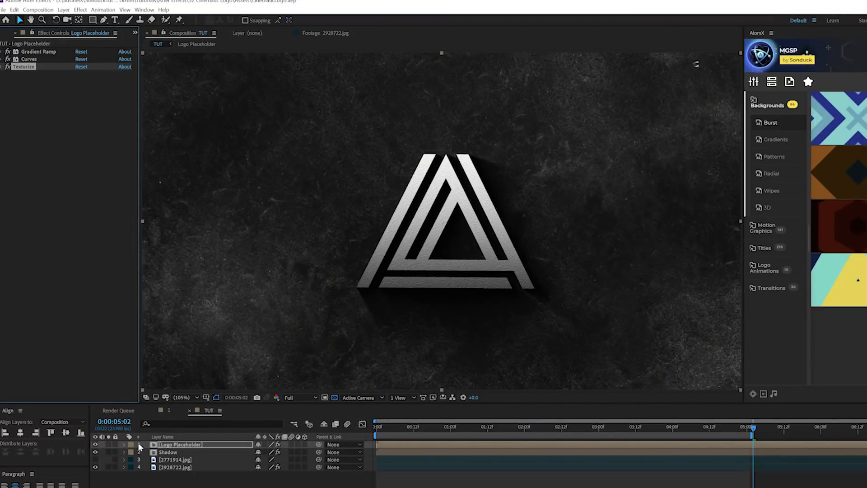
left_click(166, 446)
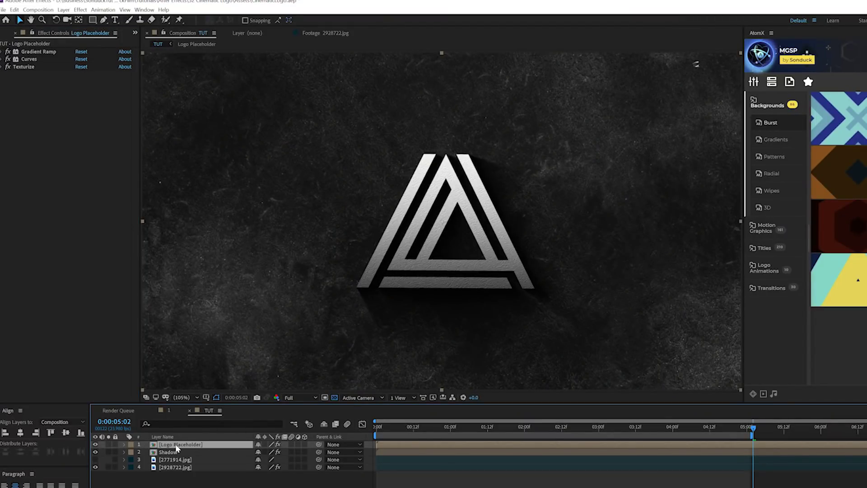
left_click(79, 10)
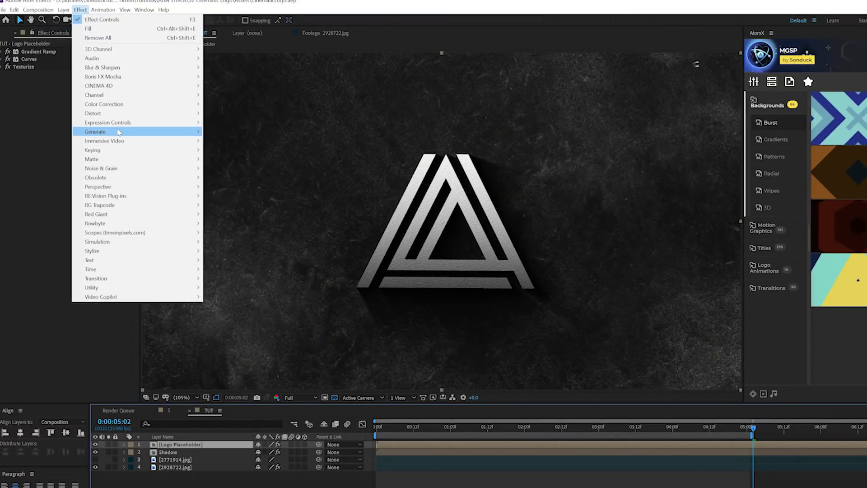
mouse_move(119, 132)
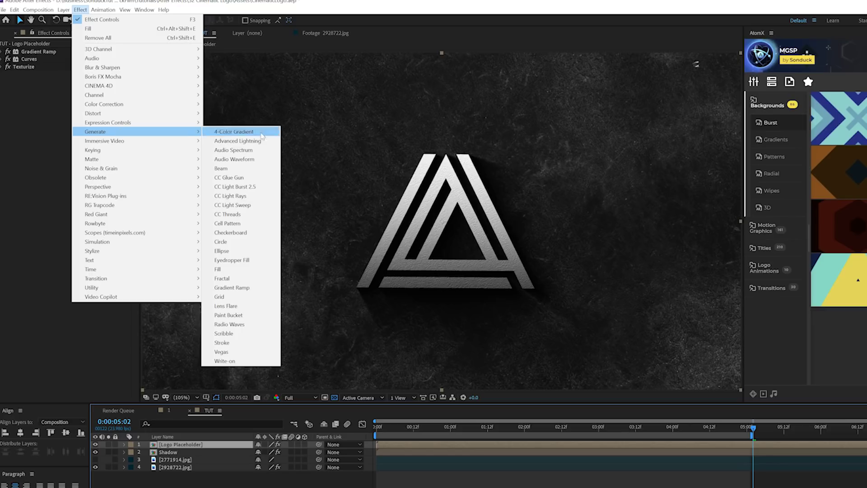
left_click(232, 205)
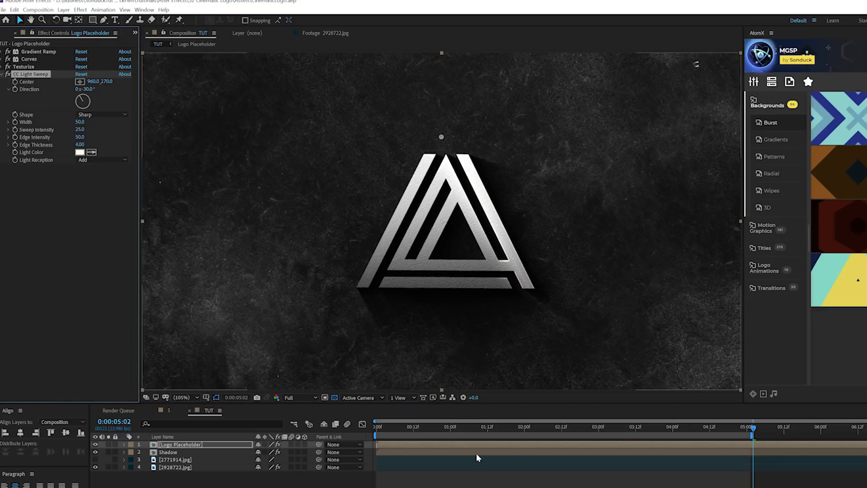
Keyframe the light sweep's Center from the lower left of the logo at the start to its upper right at 0:00:06:00.
mouse_move(467, 159)
left_mouse_down()
mouse_move(463, 150)
mouse_move(350, 306)
mouse_move(310, 327)
left_mouse_up()
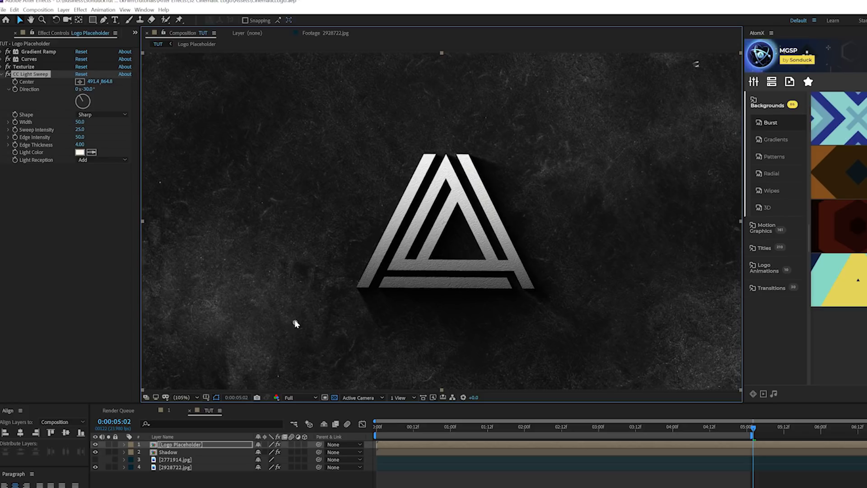
left_click_drag(391, 423, 372, 431)
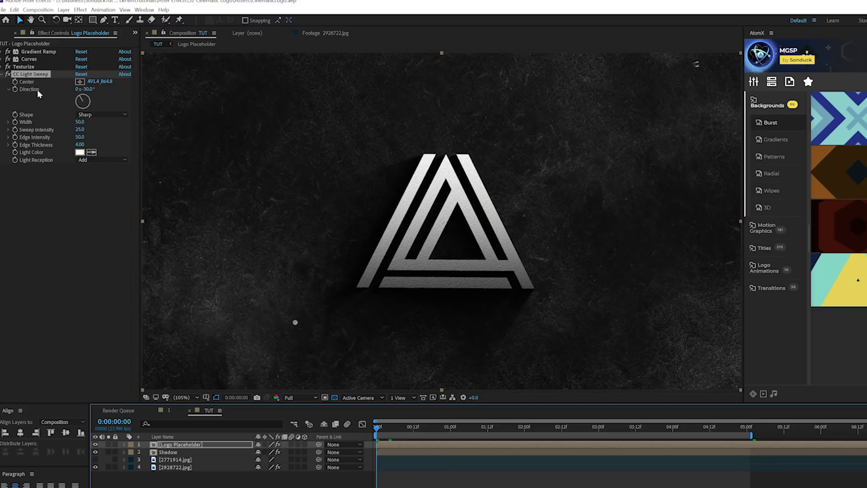
left_click(16, 83)
left_click_drag(708, 430, 822, 436)
left_click_drag(295, 323, 552, 147)
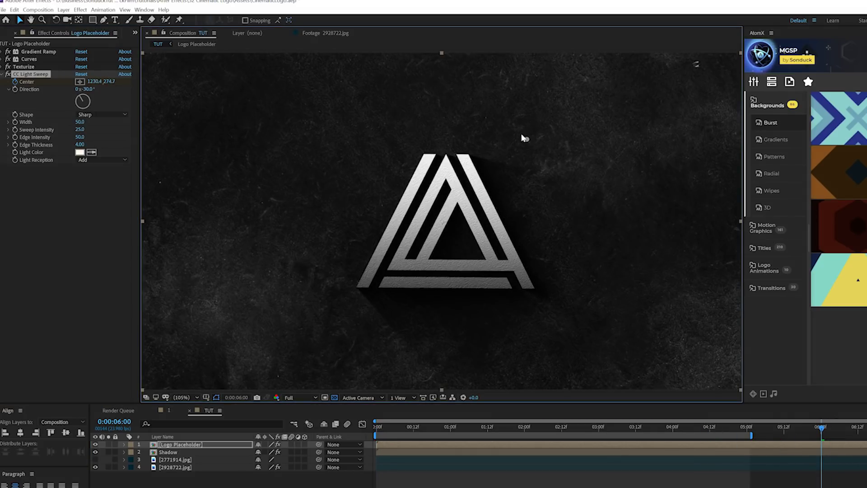
Set the light sweep's Shape to Linear, Width to 121, Sweep Intensity to 47, Edge Intensity to 31 and Edge Thickness to 0.70.
left_click_drag(821, 430, 570, 440)
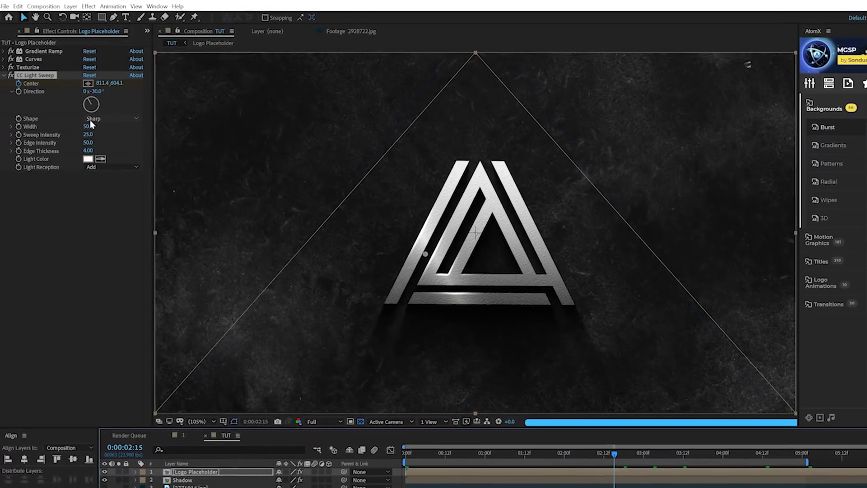
left_click(102, 118)
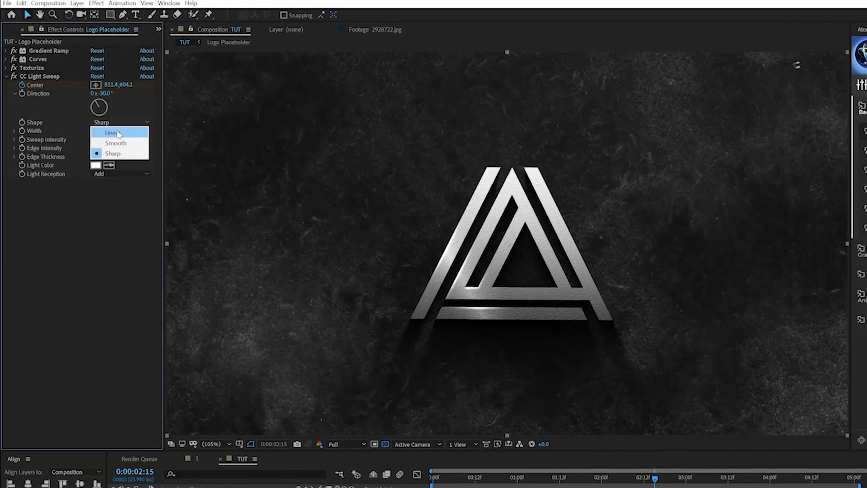
left_click(116, 133)
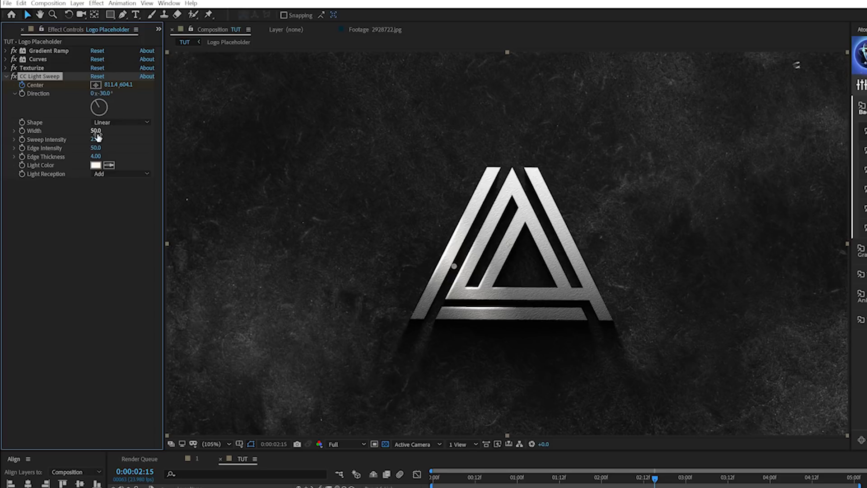
left_click_drag(116, 136, 136, 138)
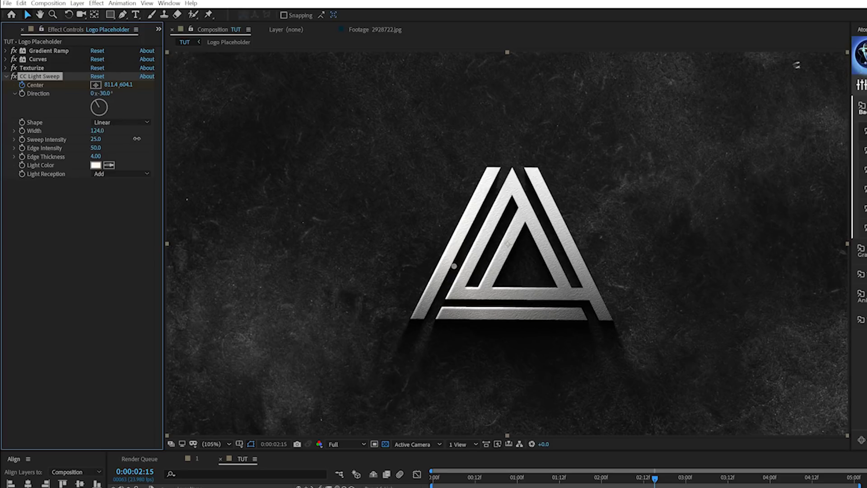
left_click_drag(96, 146, 107, 141)
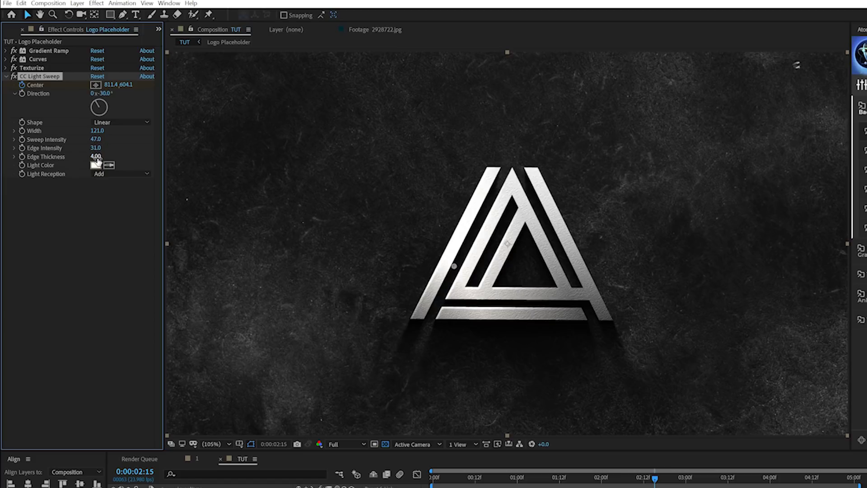
left_click_drag(96, 157, 86, 158)
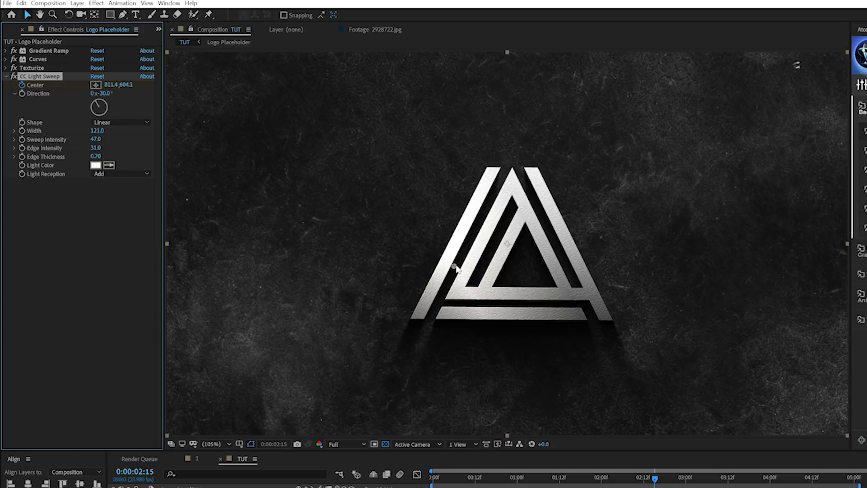
Scrub and play the timeline to review the light sweep crossing the logo.
left_click(630, 483)
left_click_drag(581, 475, 644, 487)
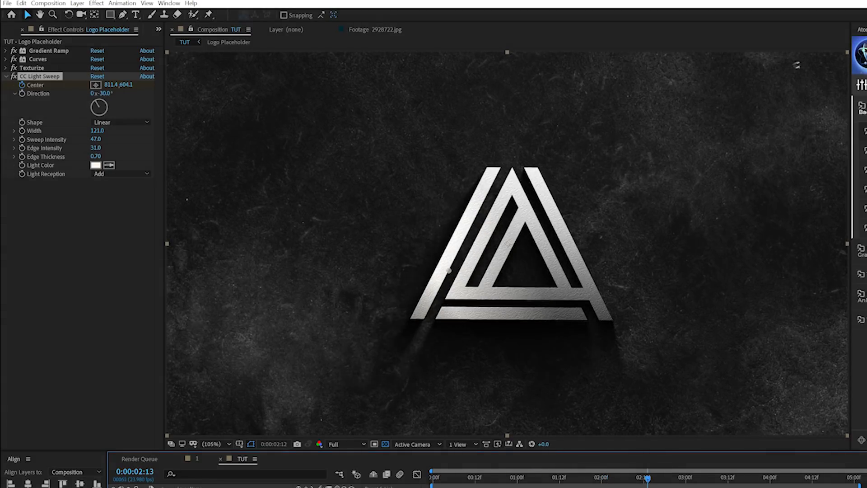
key("space")
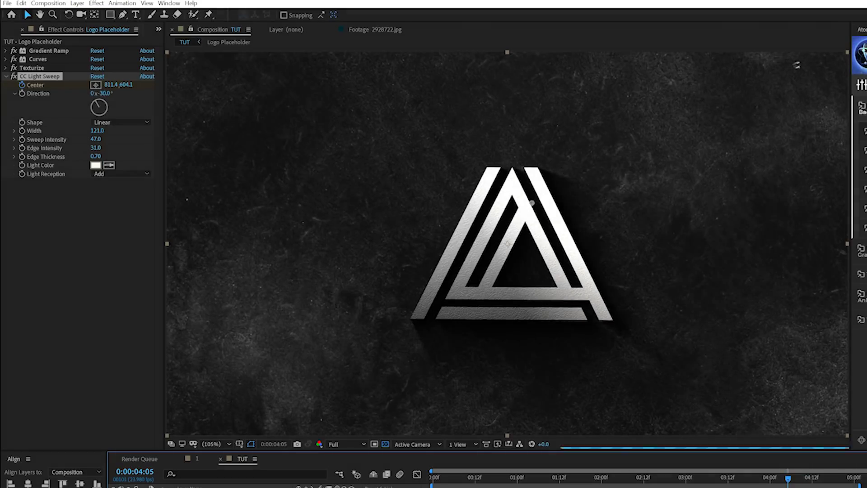
Try the Composite and Cutout options for the light sweep's Light Reception.
left_click(100, 173)
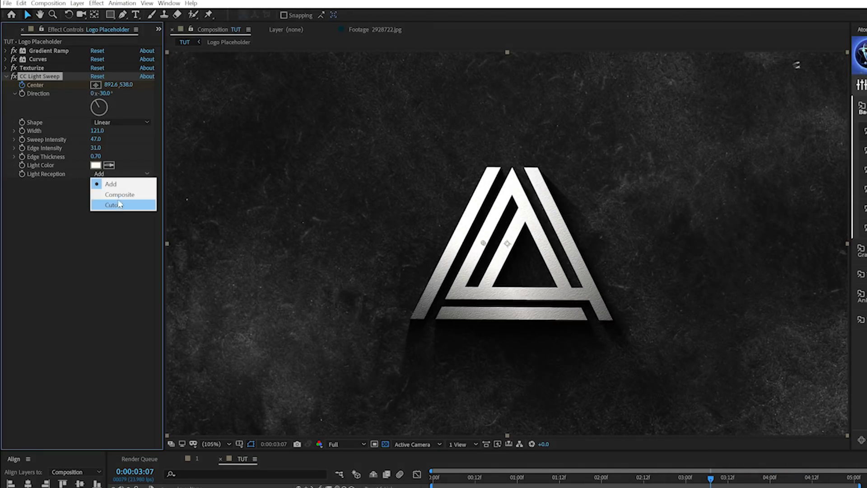
left_click(118, 195)
left_click(121, 175)
left_click(115, 205)
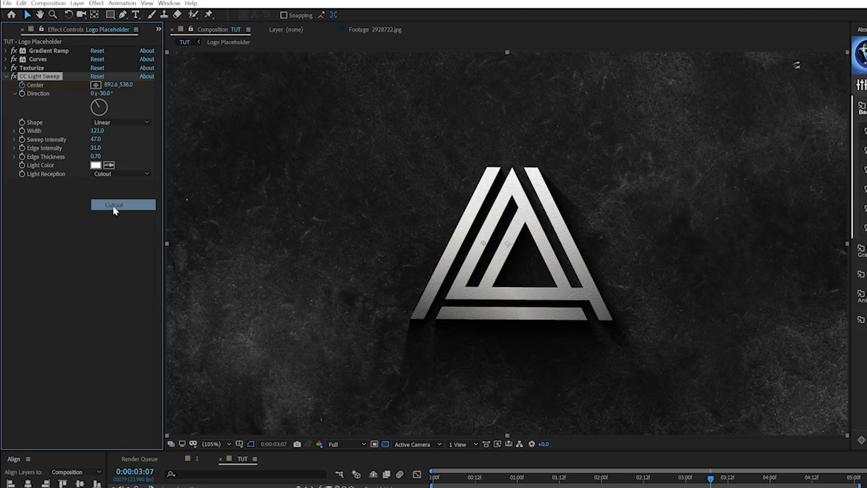
Move CC Light Sweep above Gradient Ramp in the effect order and set its Light Reception to Composite.
mouse_move(684, 485)
left_mouse_down()
mouse_move(616, 478)
mouse_move(672, 479)
left_mouse_up()
left_click_drag(35, 78, 46, 52)
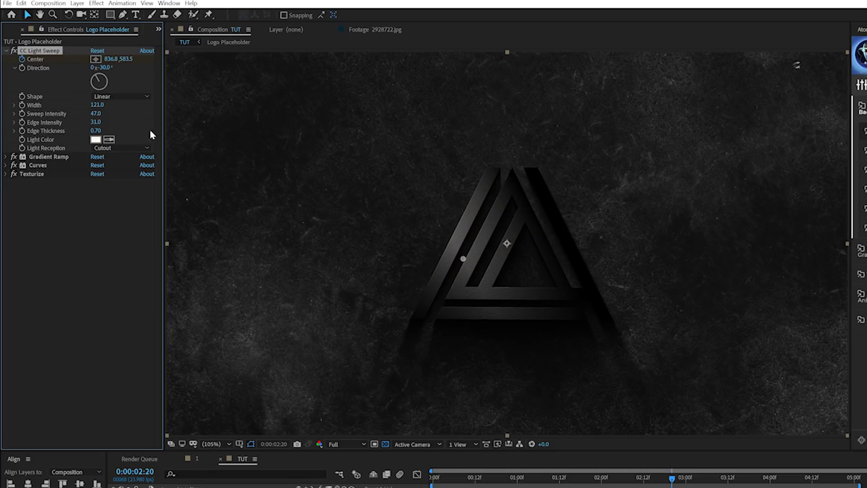
left_click(115, 148)
left_click(118, 170)
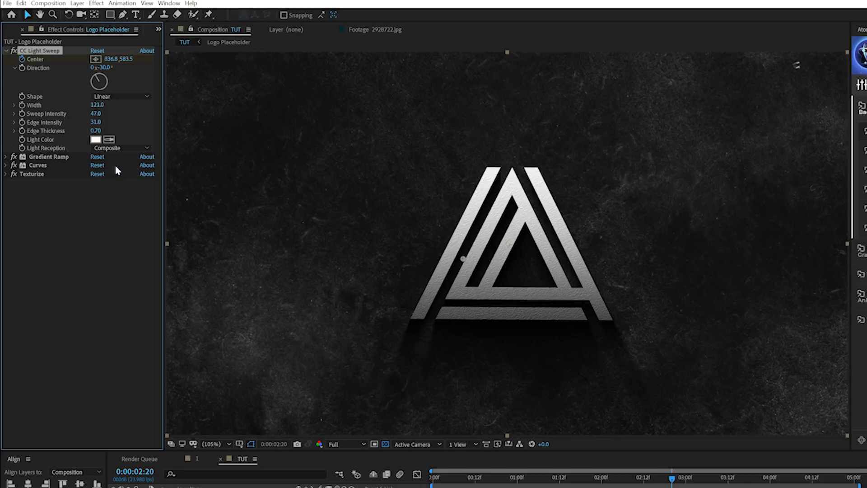
Add a second CC Light Sweep effect to the Logo Placeholder layer.
left_click(96, 3)
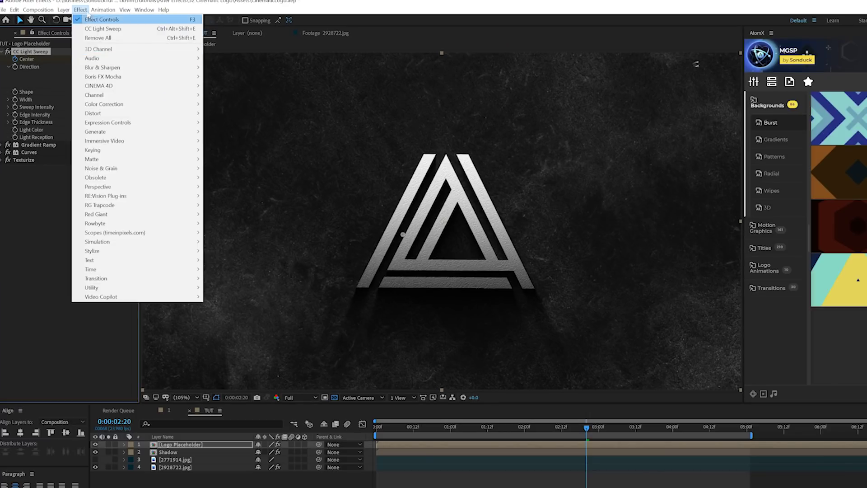
left_click(97, 3)
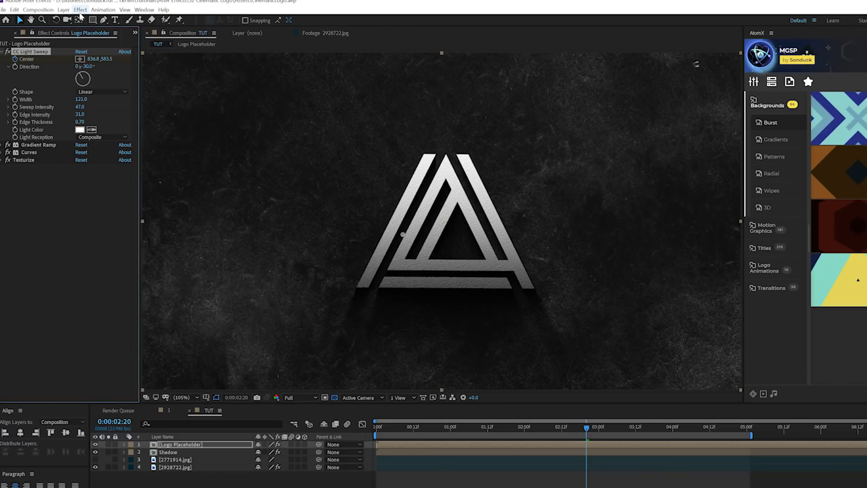
left_click(80, 11)
mouse_move(136, 131)
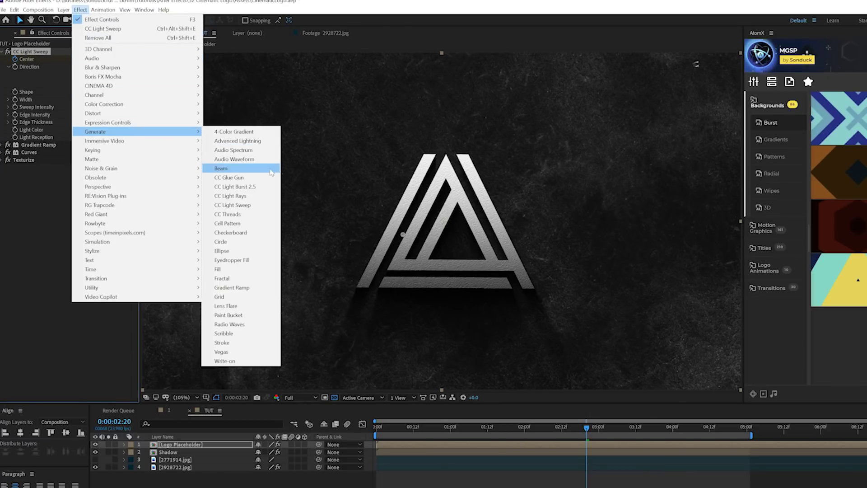
left_click(232, 205)
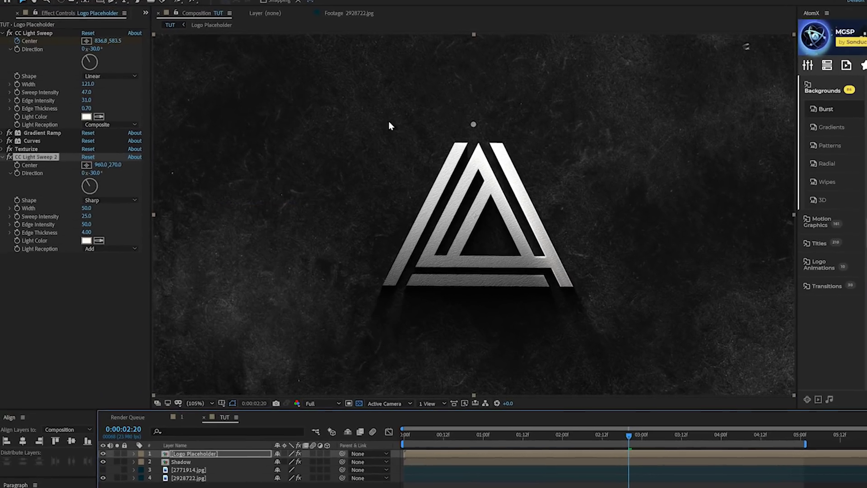
Keyframe the second light sweep's Center from the lower left of the logo at the start to the logo's middle at 0:00:06:00.
left_click_drag(473, 125, 420, 267)
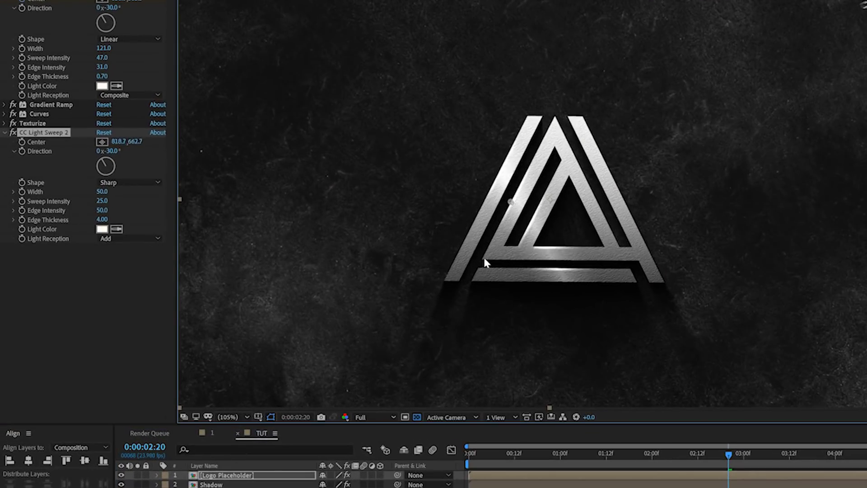
left_click_drag(484, 259, 384, 306)
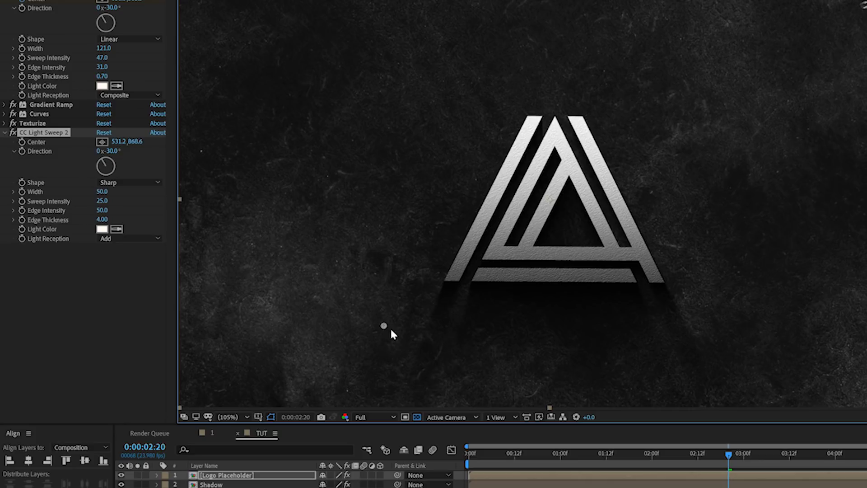
left_click(471, 453)
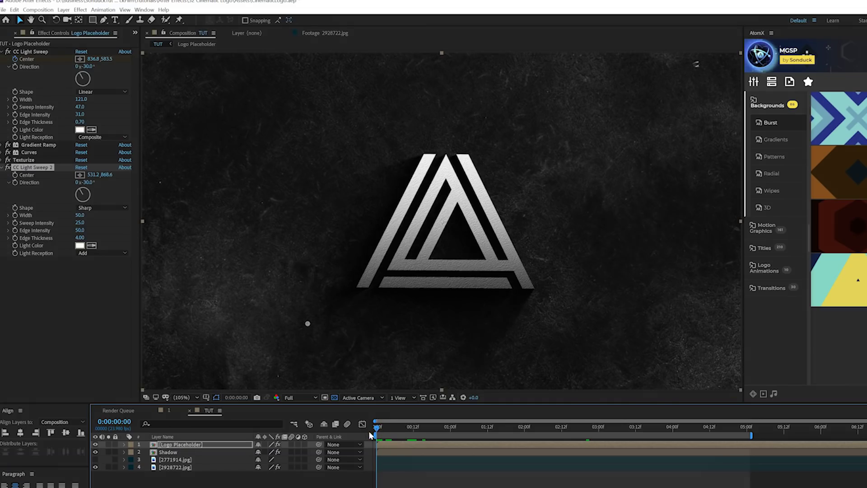
left_click(15, 174)
left_click_drag(432, 425, 822, 441)
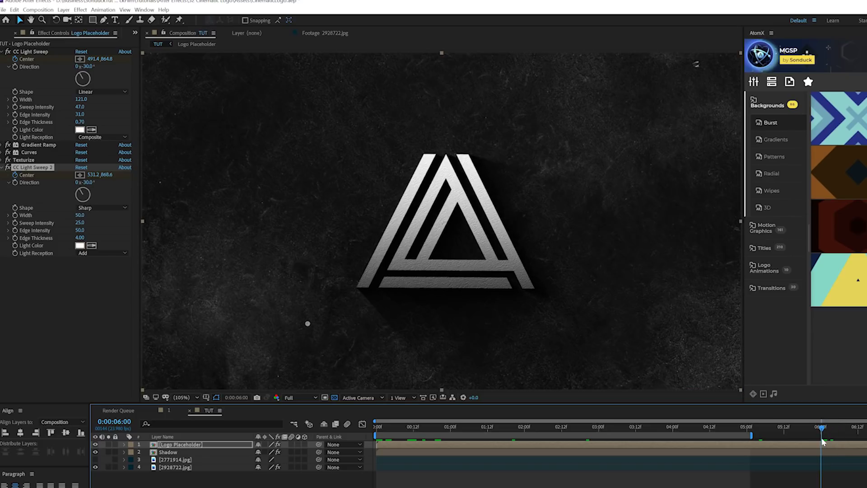
left_click_drag(307, 323, 343, 305)
left_click_drag(392, 276, 443, 234)
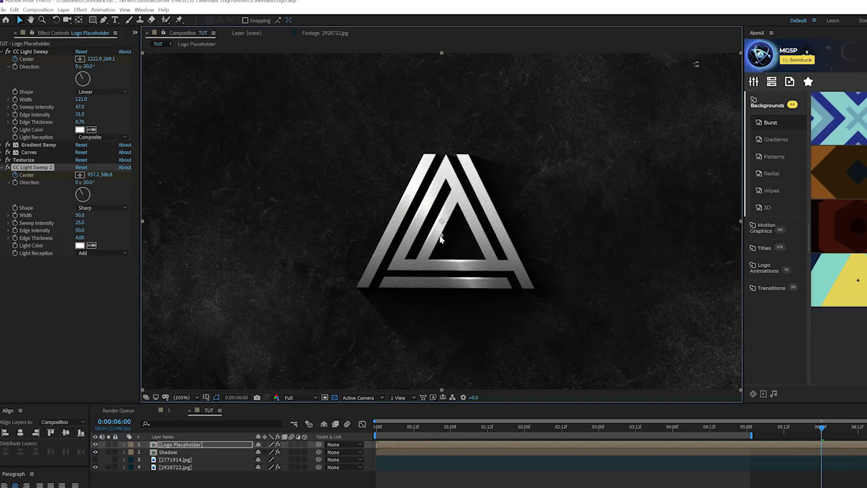
Preview the second sweep over the logo and raise its Sweep Intensity to 219.
left_click(396, 427)
left_click_drag(396, 428, 652, 428)
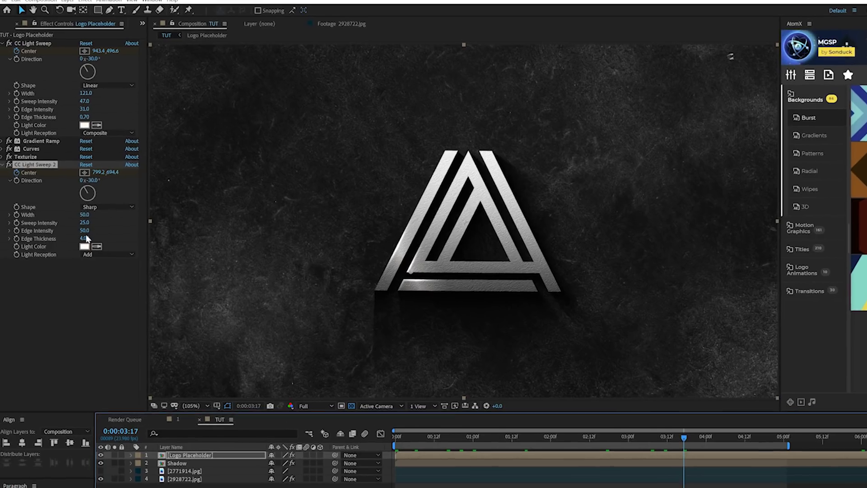
left_click_drag(92, 228, 212, 233)
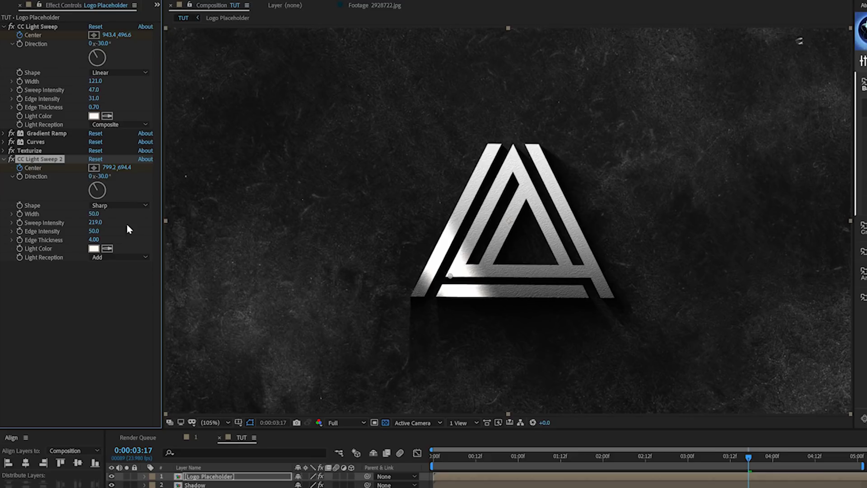
Set the second light sweep's Light Color to a dark orange-brown, 3A2508.
left_click(94, 250)
mouse_move(375, 412)
left_mouse_down()
mouse_move(413, 414)
mouse_move(356, 424)
mouse_move(405, 431)
left_mouse_up()
mouse_move(423, 402)
left_mouse_down()
mouse_move(422, 442)
mouse_move(368, 427)
left_mouse_up()
left_click_drag(445, 450, 443, 450)
mouse_move(366, 428)
left_mouse_down()
mouse_move(429, 430)
mouse_move(414, 426)
left_mouse_up()
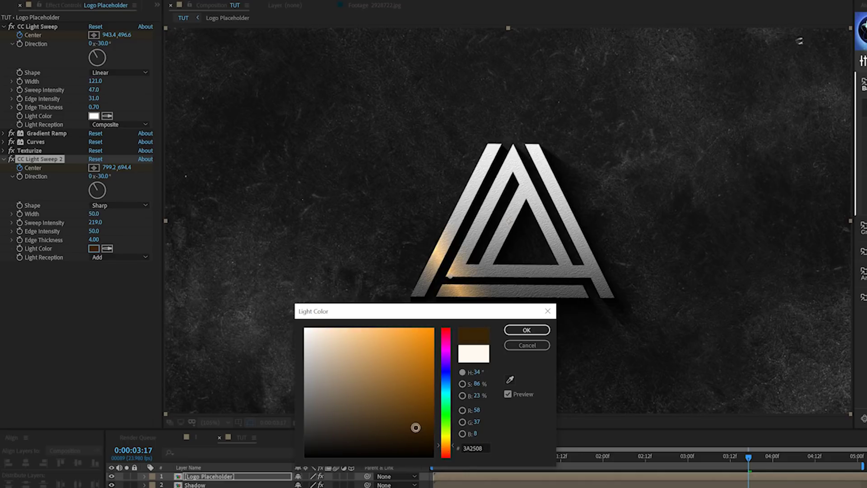
left_click(527, 329)
Keyframe the second light sweep's Sweep Intensity near 0:00:05:00 and at 0:00:06:00, with the layer's keyframes revealed.
left_click_drag(432, 455, 860, 467)
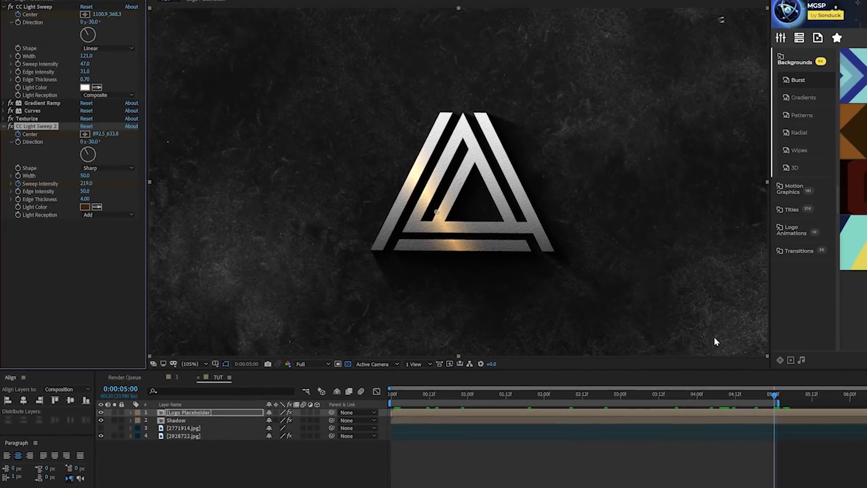
key("u")
left_click_drag(838, 391, 815, 385)
left_click(79, 179)
Move CC Light Sweep 2 above Gradient Ramp, directly below the first light sweep.
left_click(27, 168)
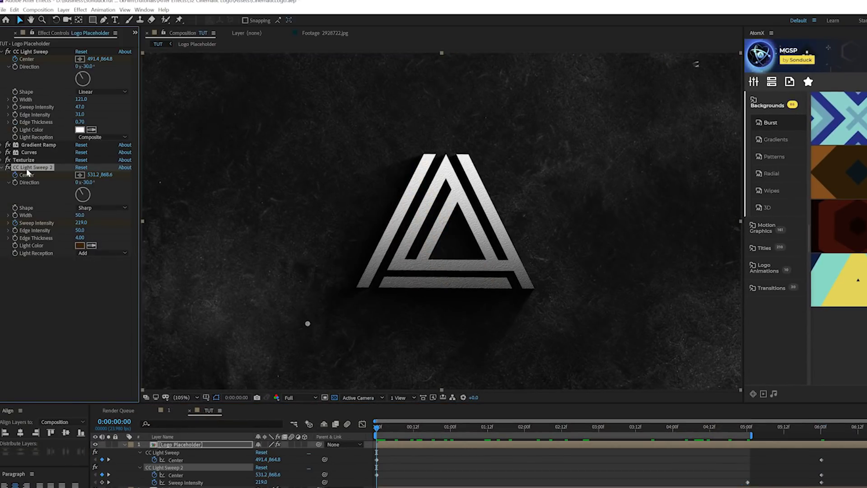
left_click_drag(29, 168, 30, 145)
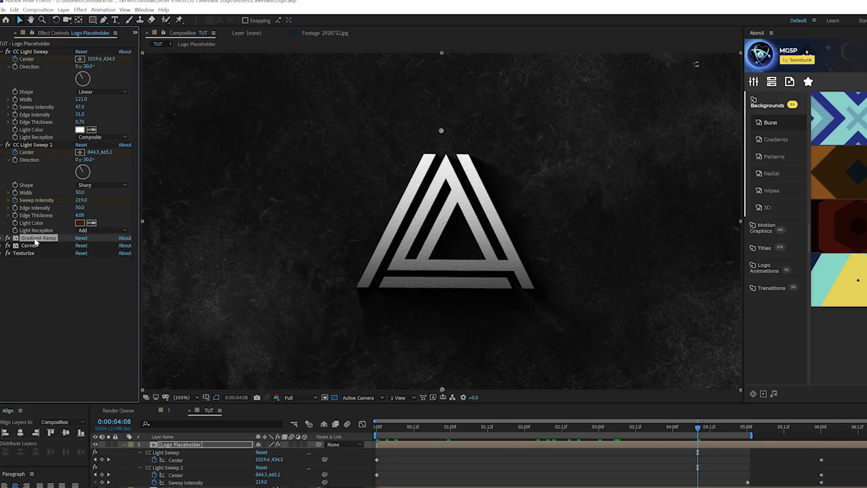
Move Gradient Ramp above both light sweeps in the logo's effect stack and expand its settings.
left_click_drag(34, 238, 43, 52)
left_click_drag(653, 430, 694, 433)
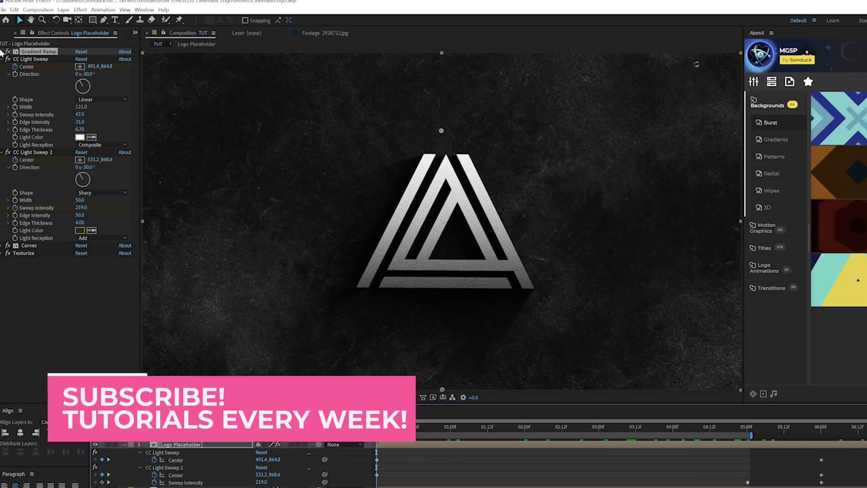
left_click(1, 51)
left_click(3, 51)
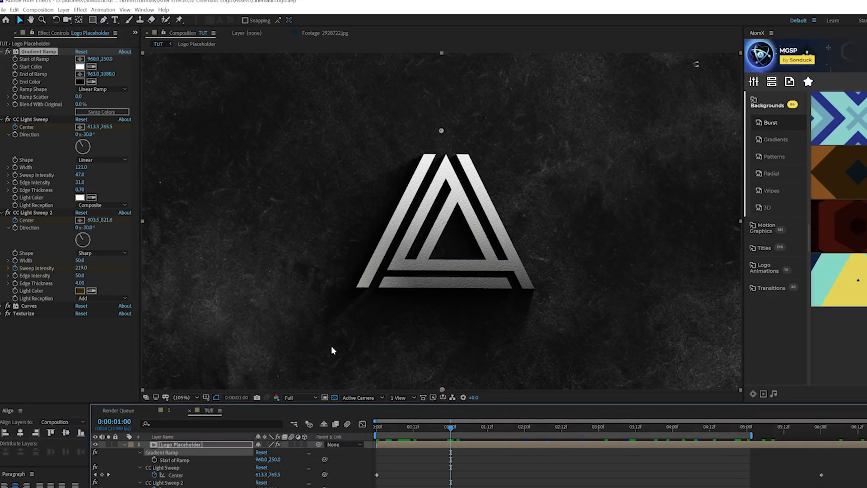
Keyframe the Gradient Ramp's Start Color at 0:00:01:00 and set it to black, 000000, at 0:00:00:12.
left_click(15, 67)
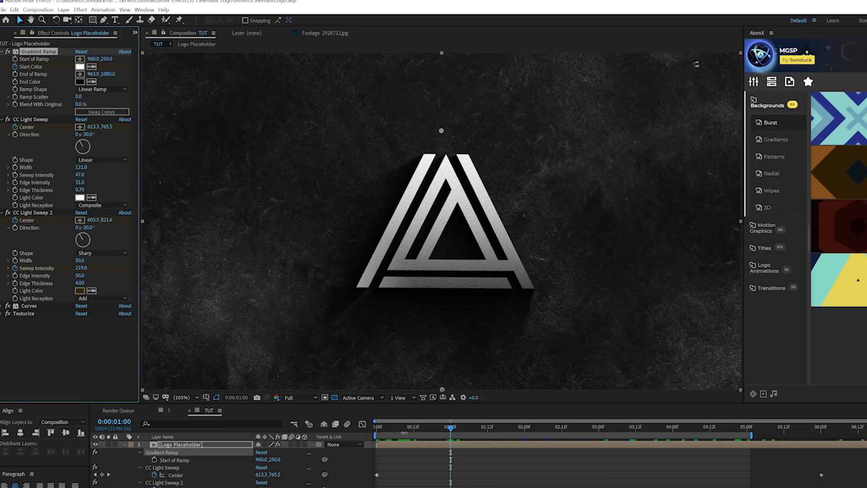
left_click(414, 431)
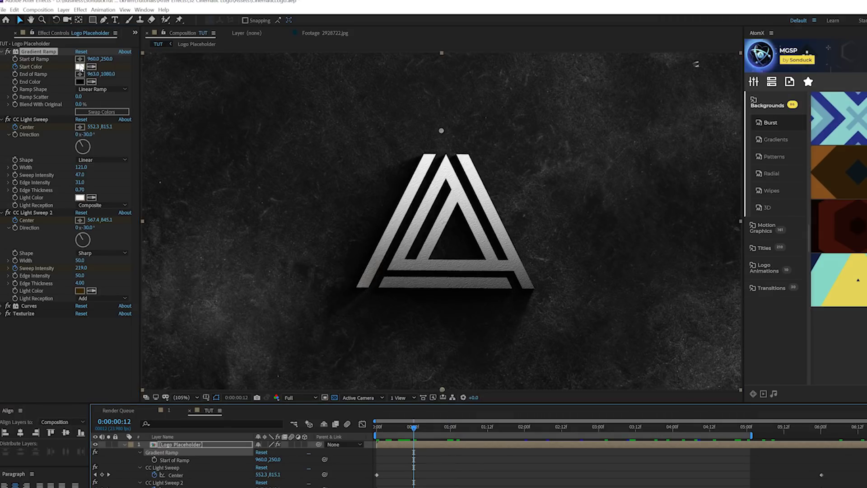
left_click(80, 66)
left_click_drag(328, 403, 248, 460)
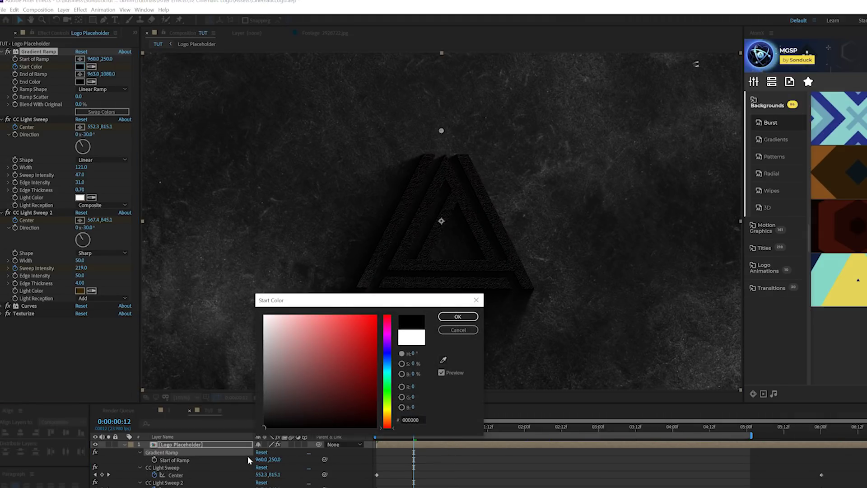
left_click(459, 317)
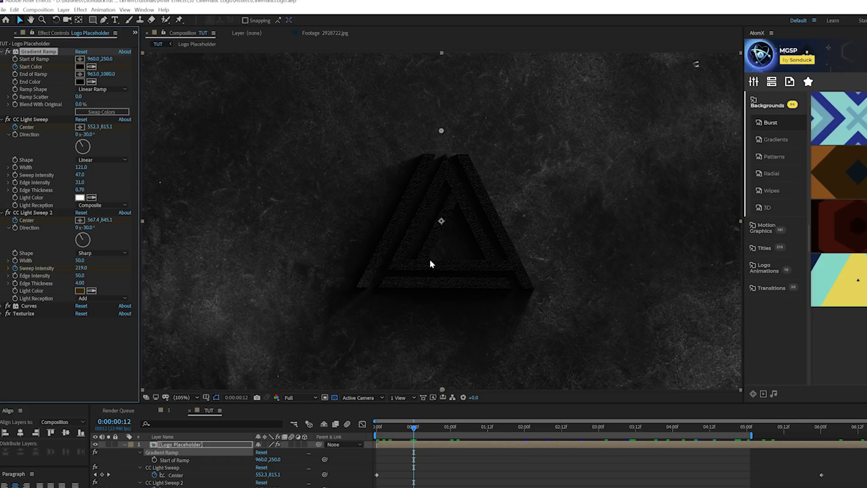
Keyframe the Start Color to hold white until about 0:00:04:07 and fade to black at 0:00:05:00.
left_click_drag(413, 434, 751, 458)
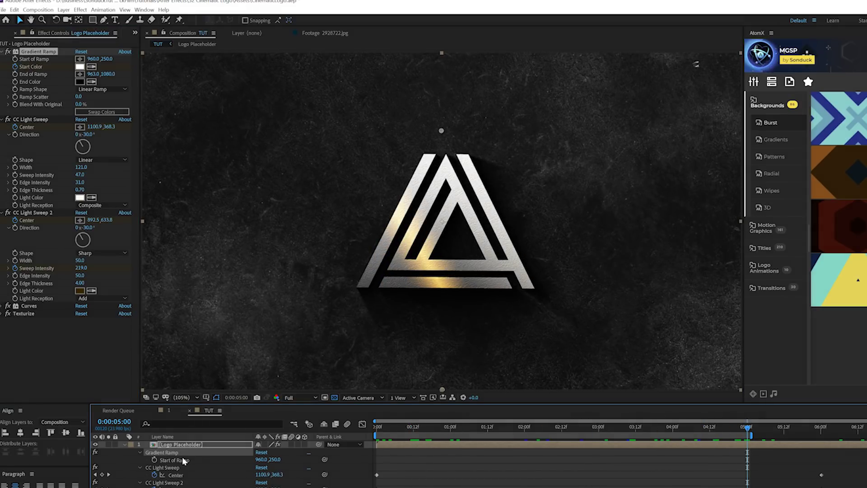
key("u")
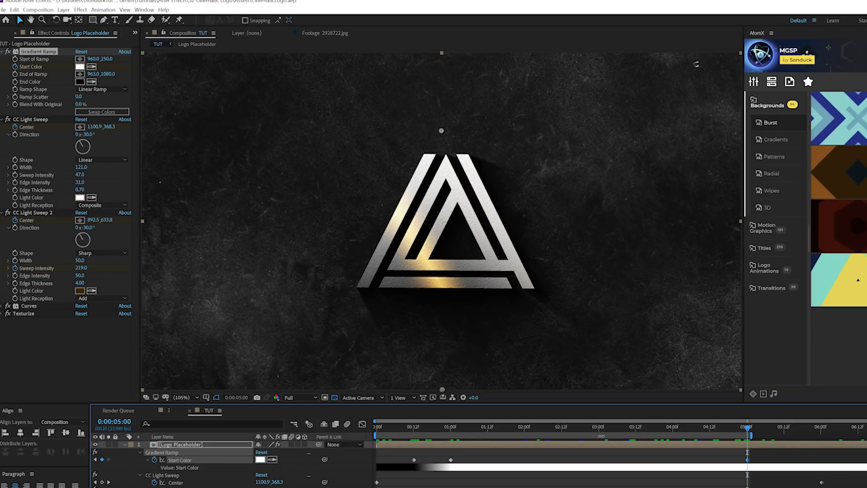
mouse_move(765, 434)
left_mouse_down()
mouse_move(809, 435)
mouse_move(771, 435)
left_mouse_up()
left_click(260, 459)
left_click(305, 427)
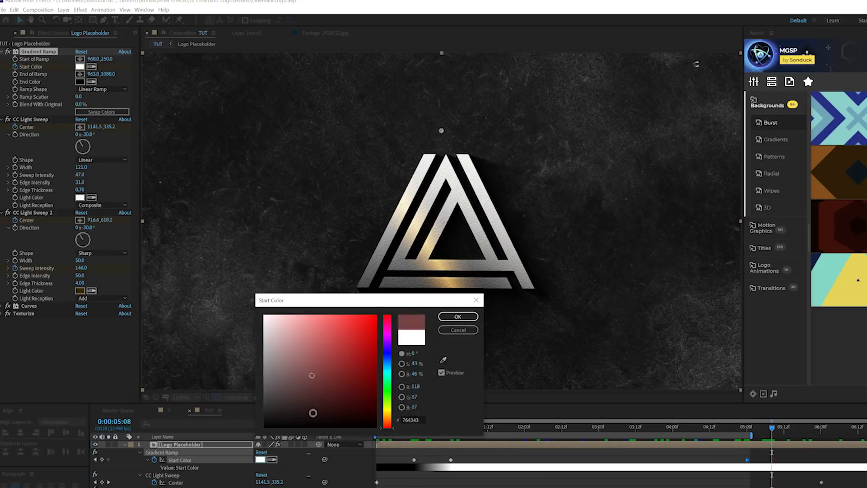
left_click(455, 318)
key("period")
key("period")
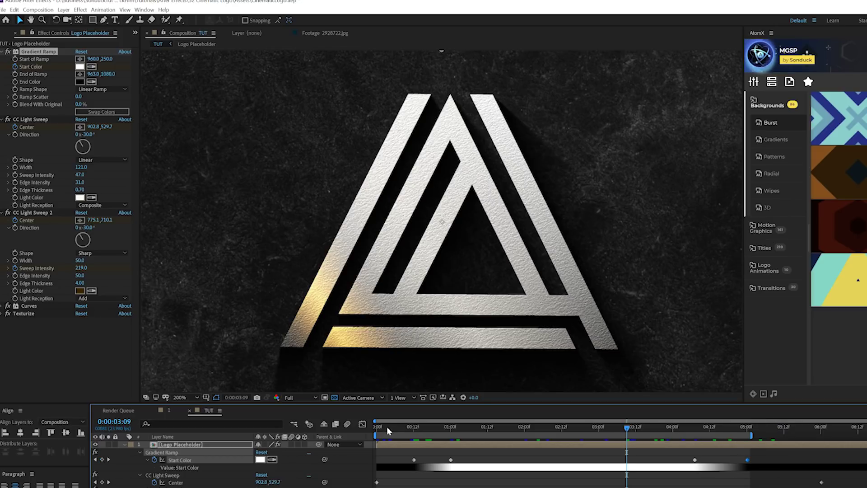
Keyframe the Start and End of Ramp at 0:00:00:00 and, at 0:00:06:00, move them to about 1387, 545 and 421, 548.
left_click_drag(386, 427, 350, 426)
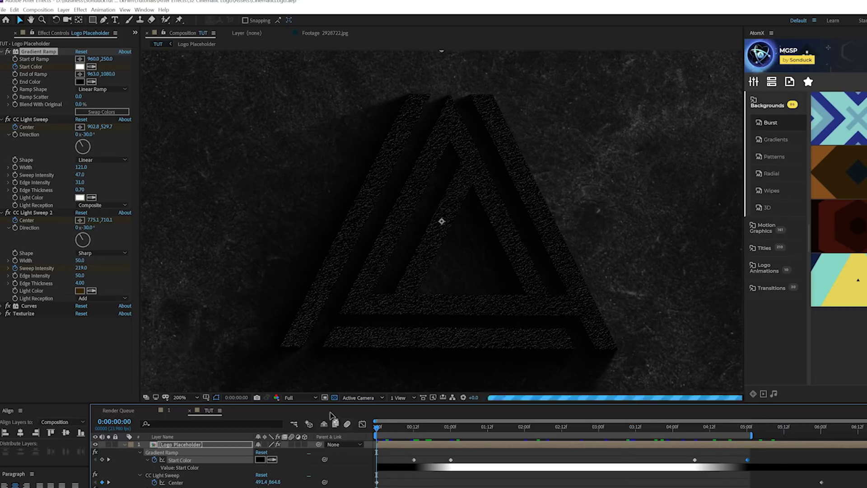
left_click(15, 59)
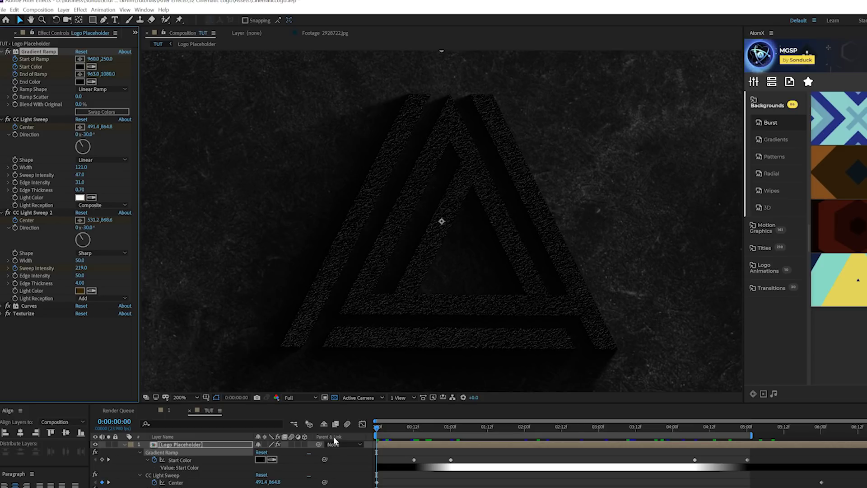
key("u")
left_click_drag(762, 437, 827, 444)
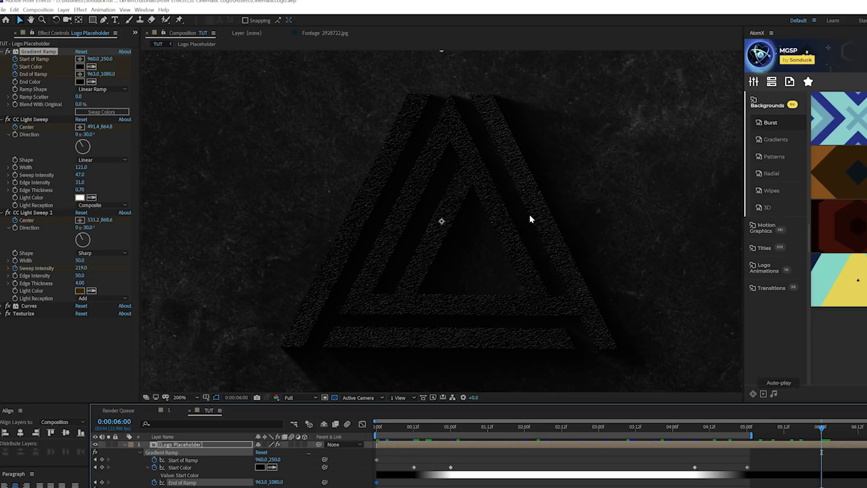
scroll(491, 190, "down", 2)
left_click_drag(441, 135, 567, 222)
left_click_drag(442, 380, 280, 220)
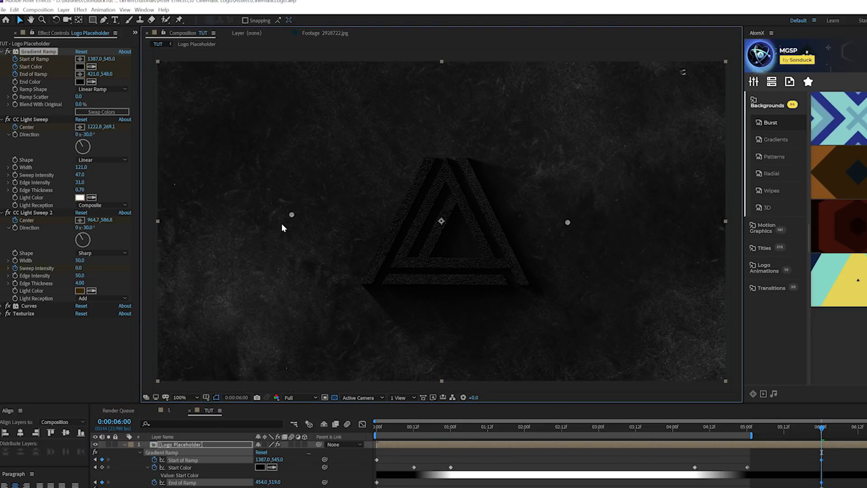
left_click_drag(567, 427, 695, 434)
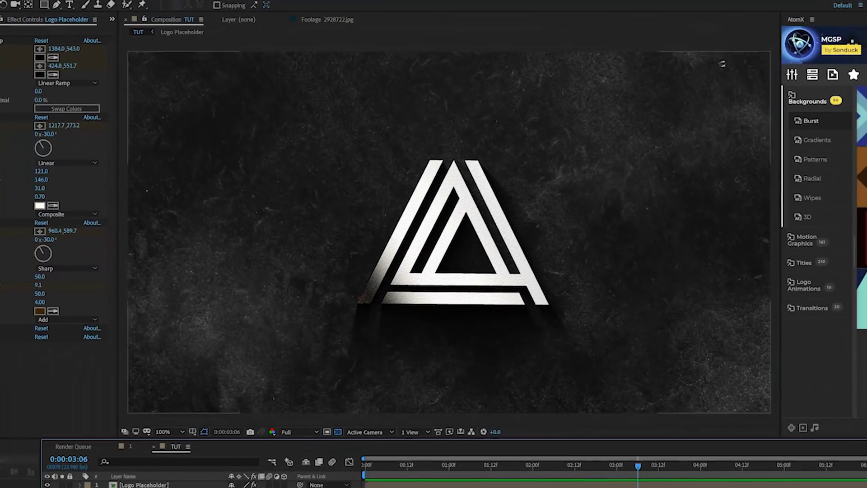
Add an adjustment layer above the logo and apply a Curves effect to it.
left_click(67, 14)
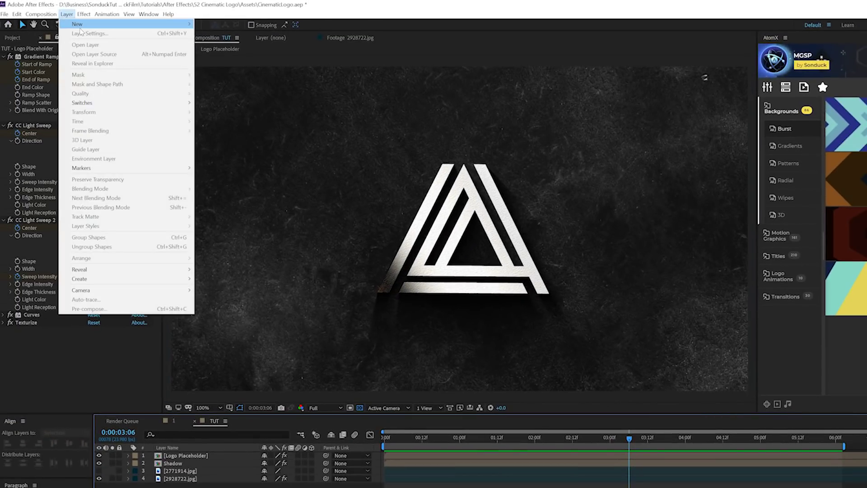
mouse_move(86, 23)
left_click(226, 81)
left_click(83, 14)
mouse_move(127, 110)
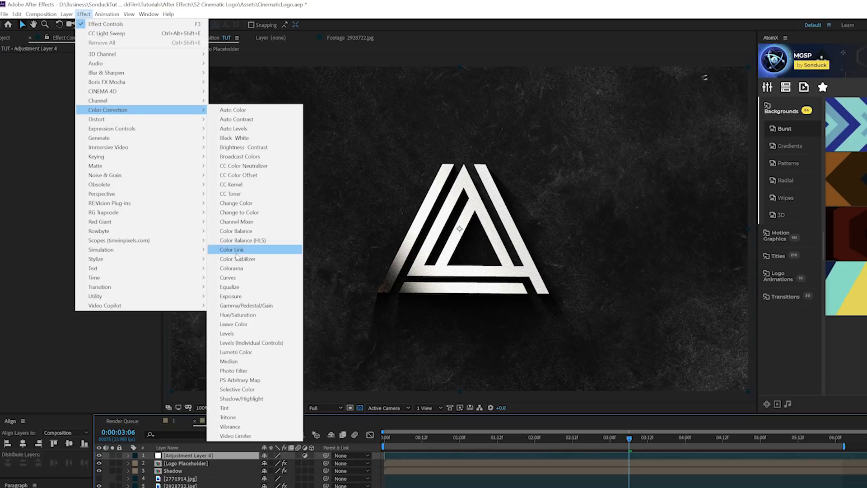
left_click(231, 277)
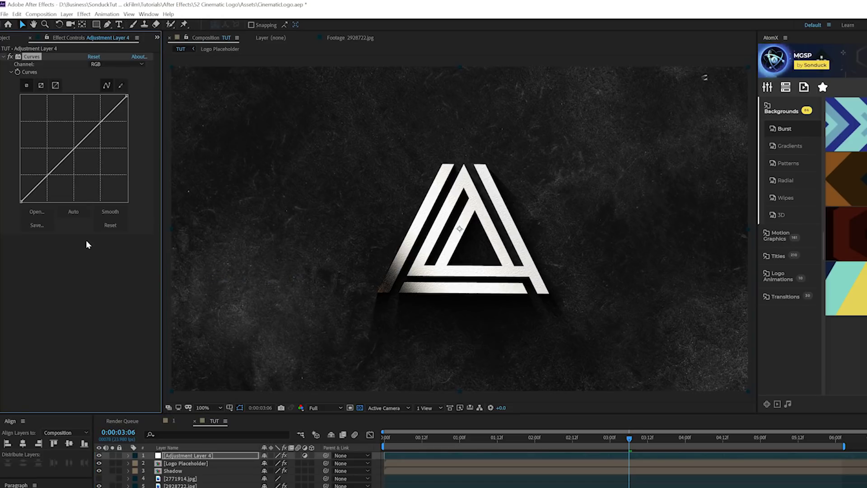
Keyframe the adjustment layer's Curves at 0:00:00:23, pull the midtones down to darken the scene, and preview it.
left_click(383, 438)
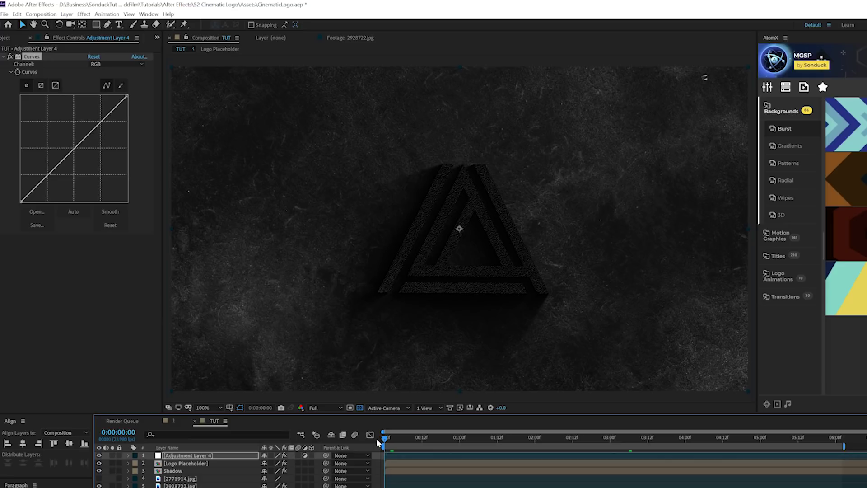
left_click_drag(379, 428, 449, 430)
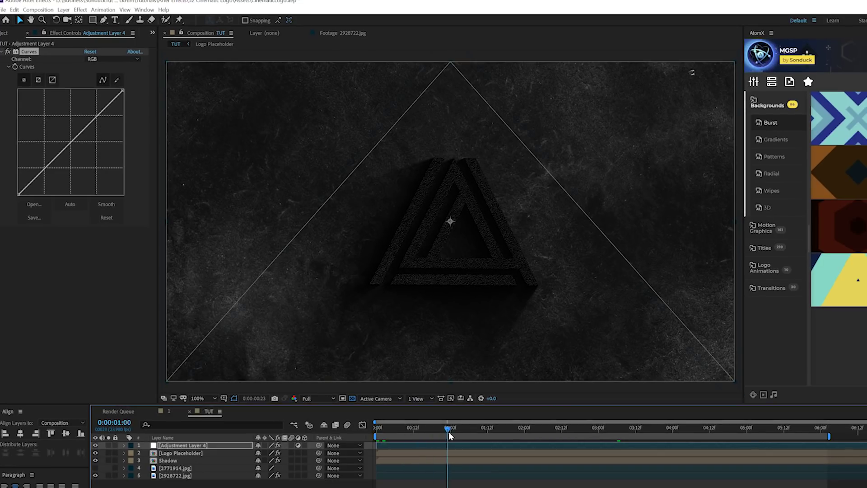
left_click(16, 68)
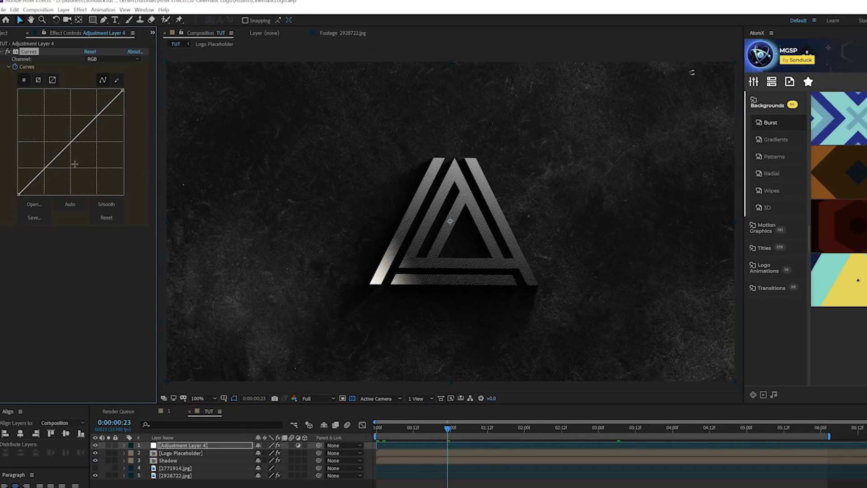
left_click_drag(69, 146, 85, 162)
left_click(392, 428)
key("space")
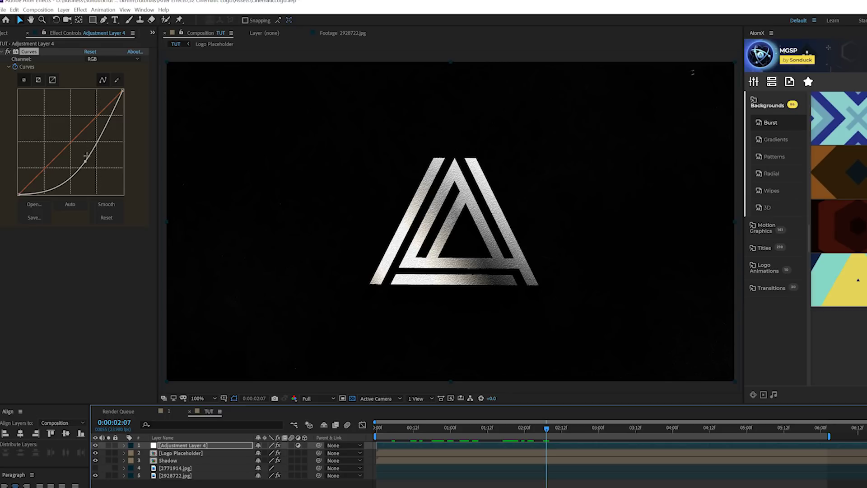
Keyframe the Curves back to neutral at 0:00:02:07, darker near 0:00:03:09 and neutral again at 0:00:04:13.
left_click_drag(87, 163, 68, 149)
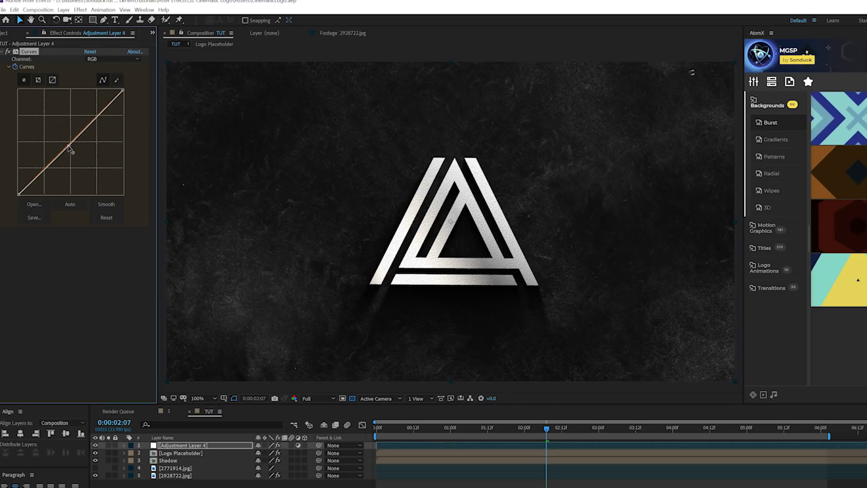
left_click_drag(607, 429, 626, 429)
left_click_drag(69, 145, 82, 153)
left_click_drag(707, 432, 713, 429)
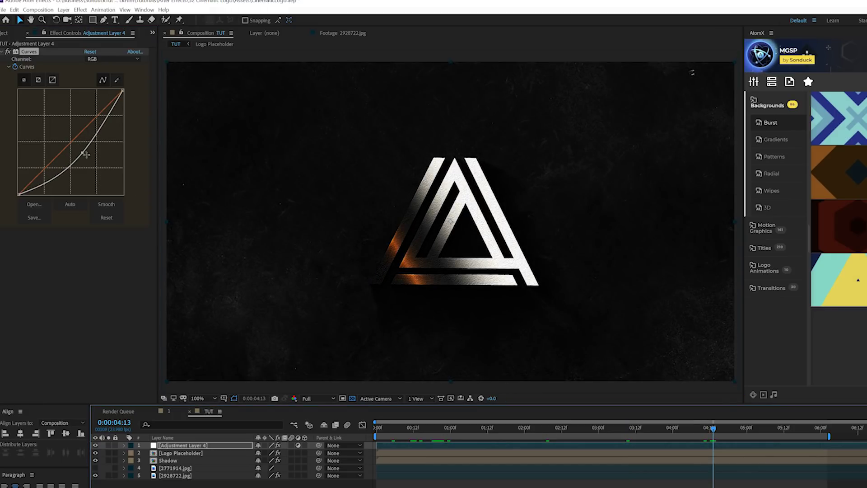
left_click_drag(82, 153, 69, 147)
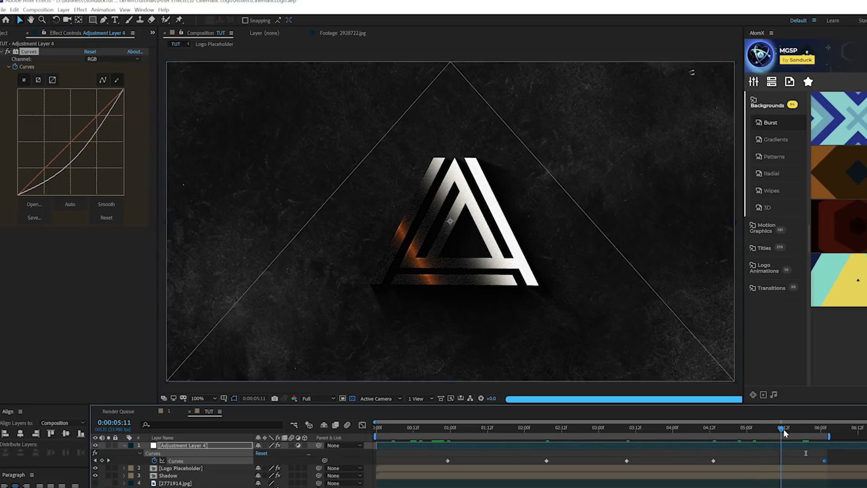
left_click_drag(784, 432, 478, 423)
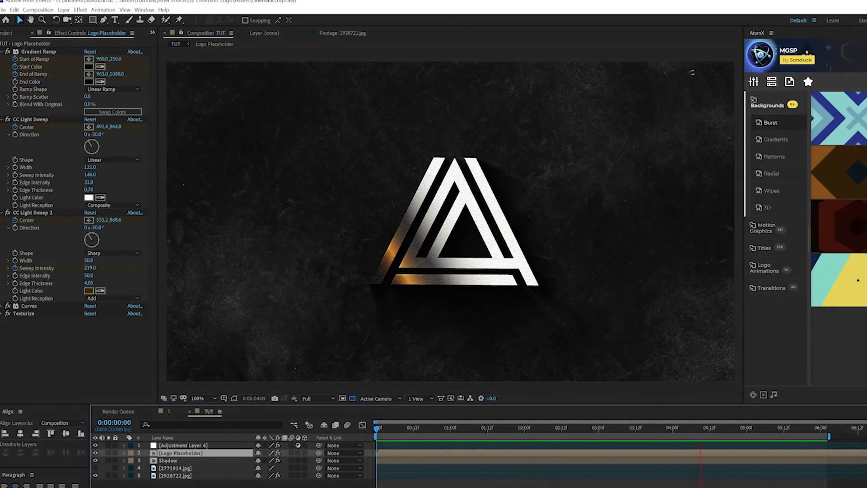
Add a second adjustment layer at the top of the layer stack.
left_click_drag(374, 429, 565, 433)
left_click(497, 485)
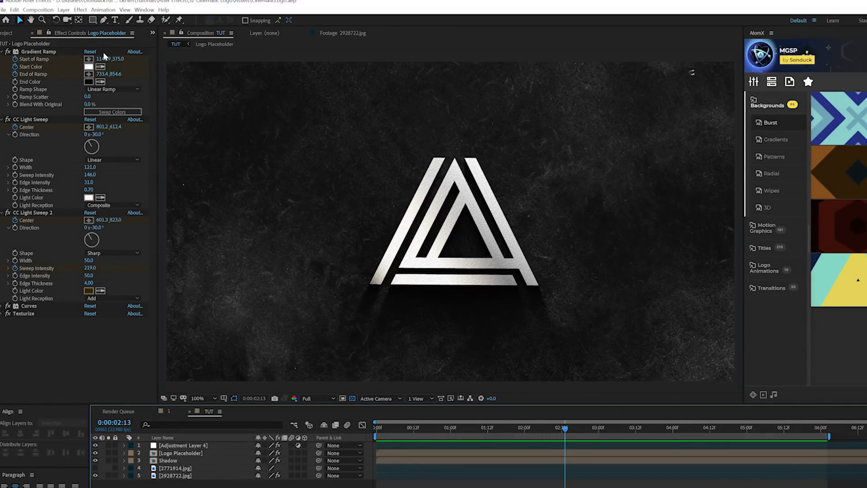
key("ctrl+alt+y")
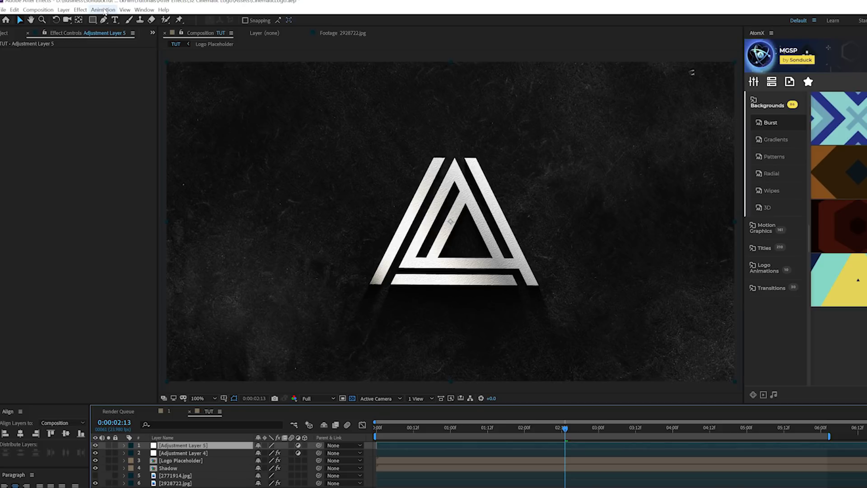
Apply CC Vignette to the new adjustment layer, with Amount 301 and an adjusted Angle of View.
left_click(80, 10)
mouse_move(124, 251)
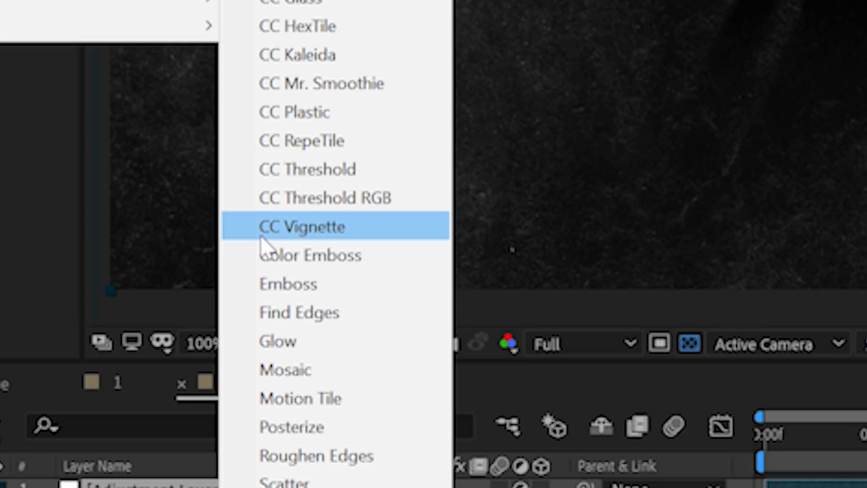
left_click(261, 231)
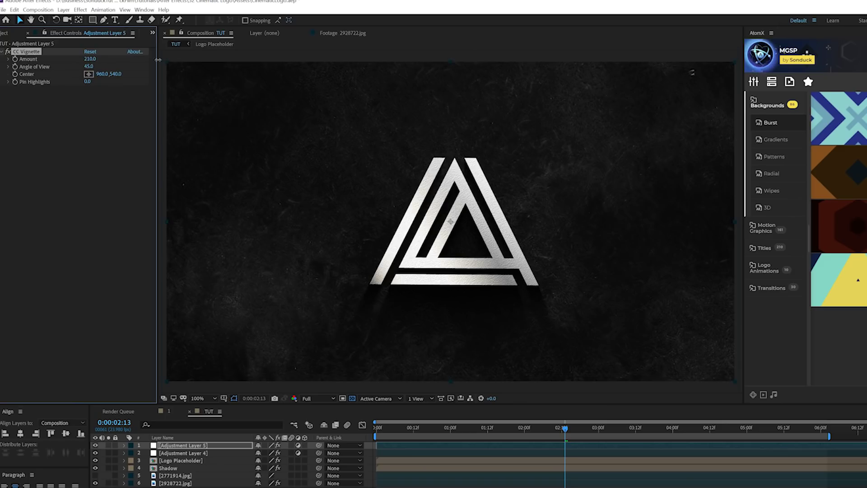
left_click_drag(158, 59, 173, 60)
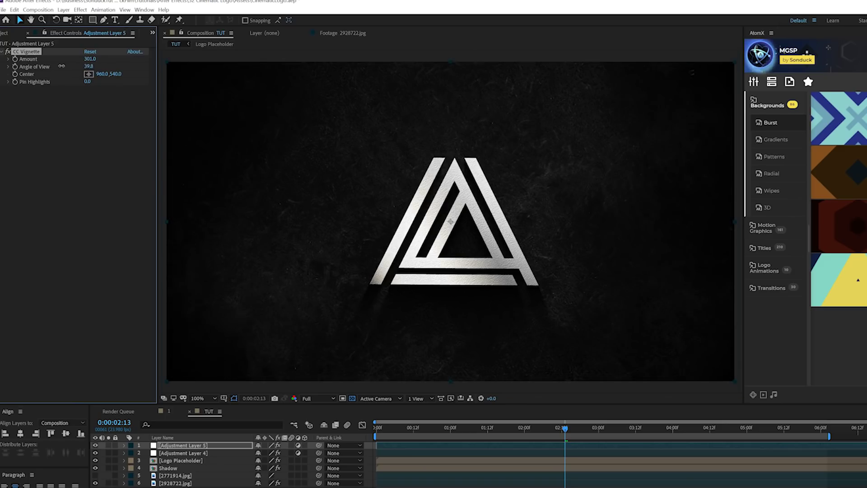
left_click_drag(65, 70, 112, 79)
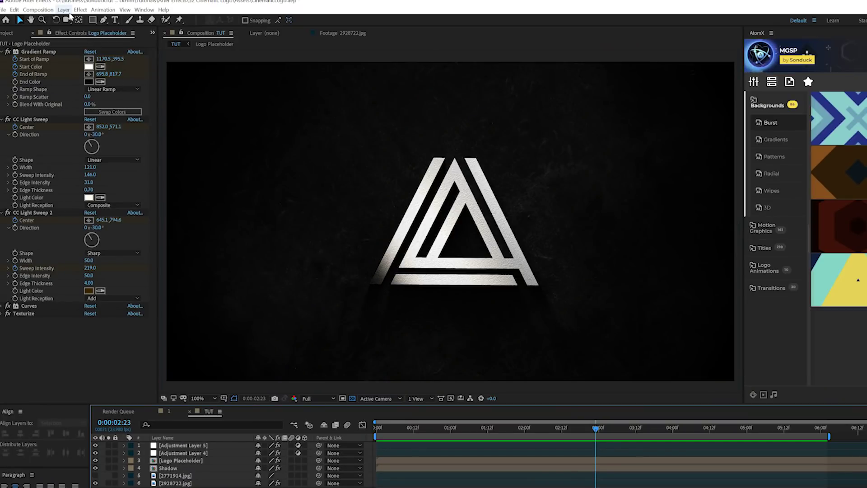
Add a null object at the top of the layer stack.
left_click(64, 9)
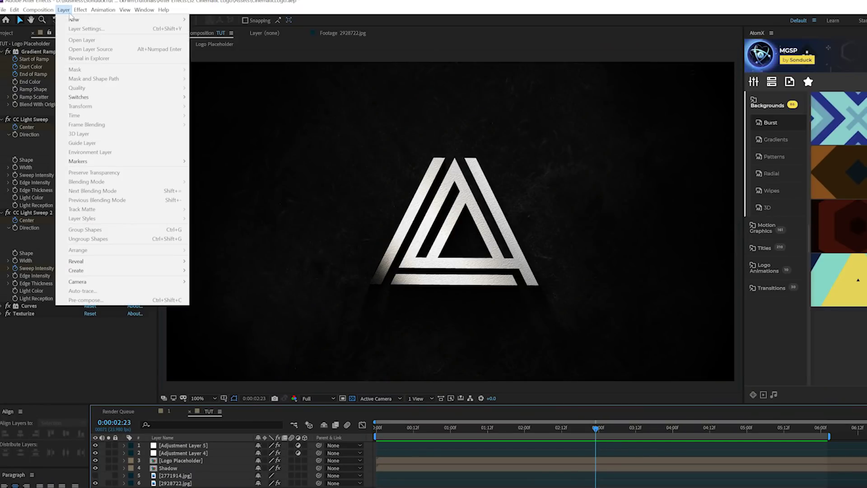
mouse_move(91, 19)
left_click(238, 56)
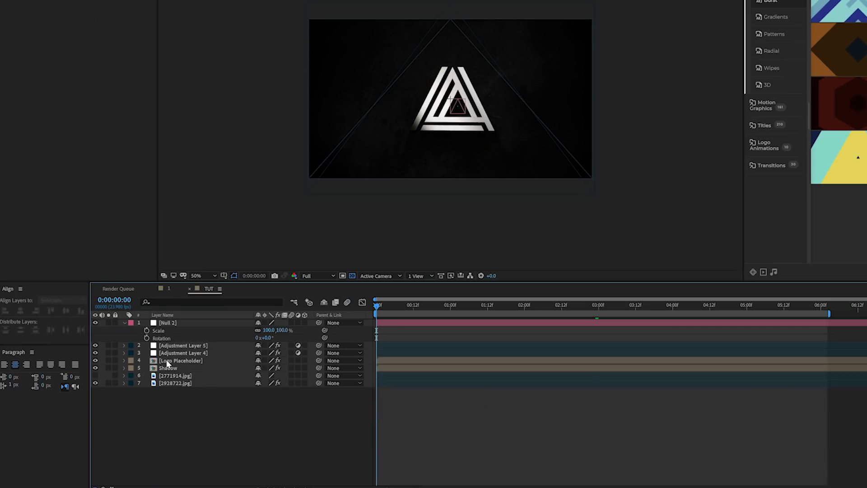
Parent the Logo Placeholder, Shadow and 2928722.jpg layers to the null.
left_click(168, 361)
left_click(168, 368, "shift")
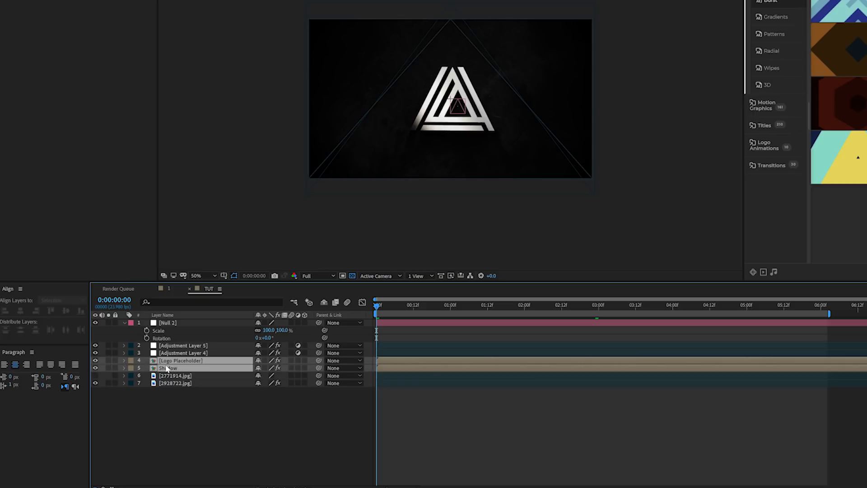
left_click(163, 384, "ctrl")
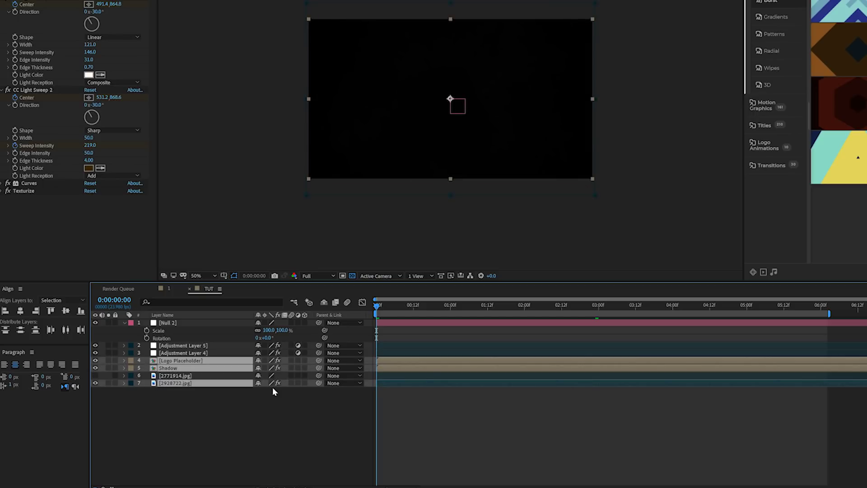
left_click_drag(318, 383, 176, 323)
Start Scale and Rotation keyframes on the null at 0:00:00:00, with Rotation set to 12°.
left_click(166, 324)
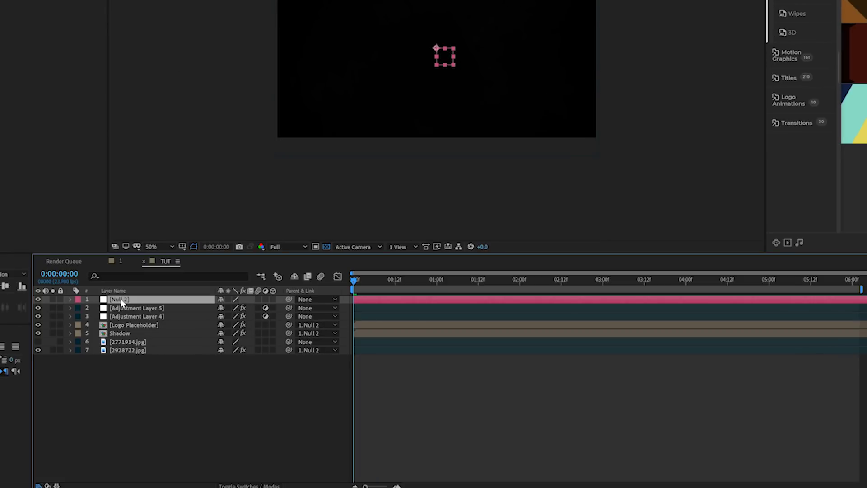
key("s")
key("shift+r")
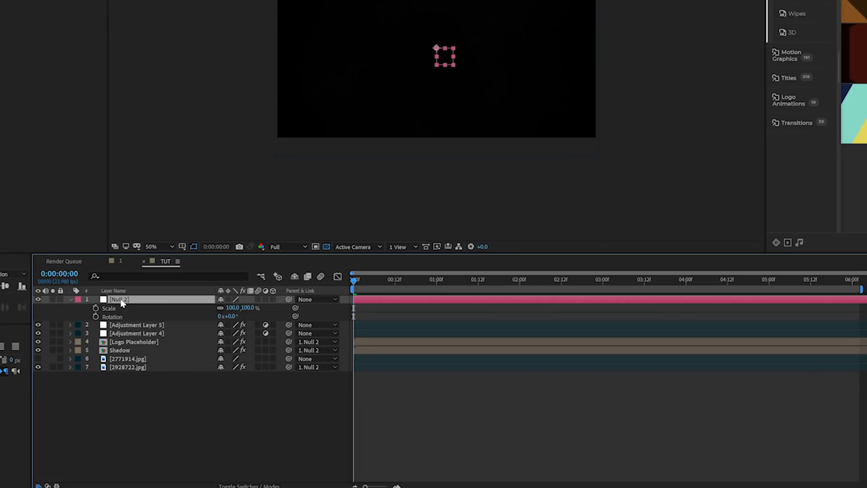
left_click(96, 308)
left_click(95, 316)
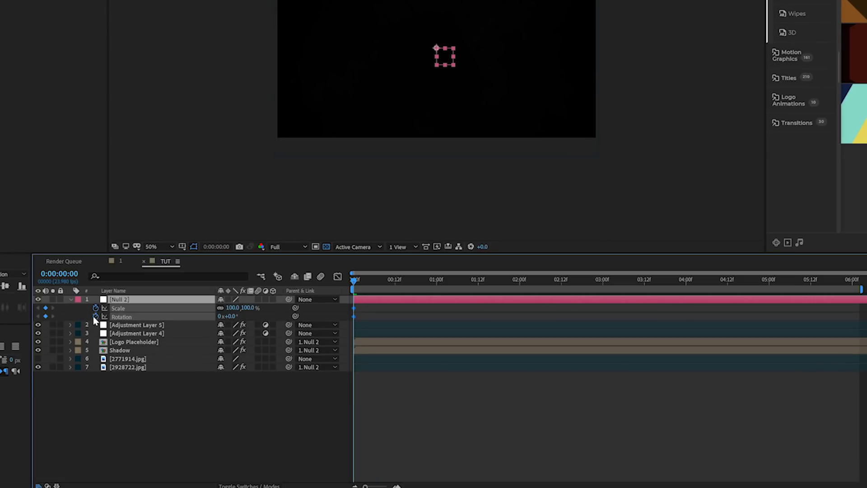
key("F2")
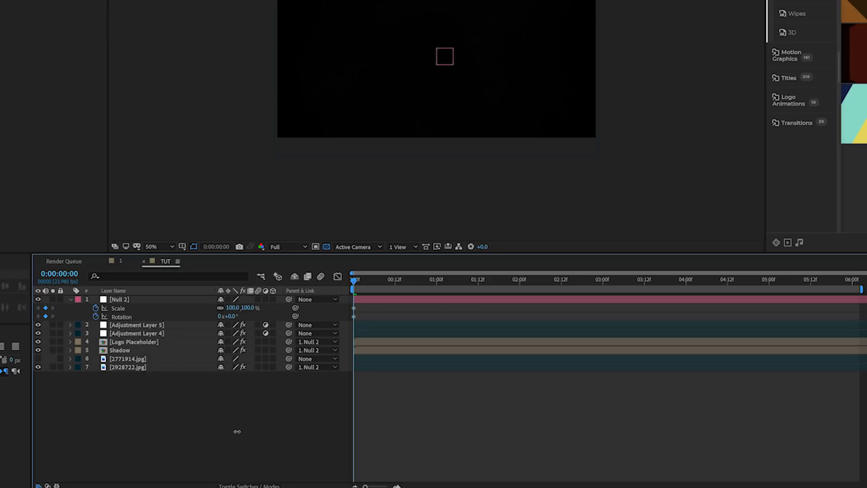
key("Return")
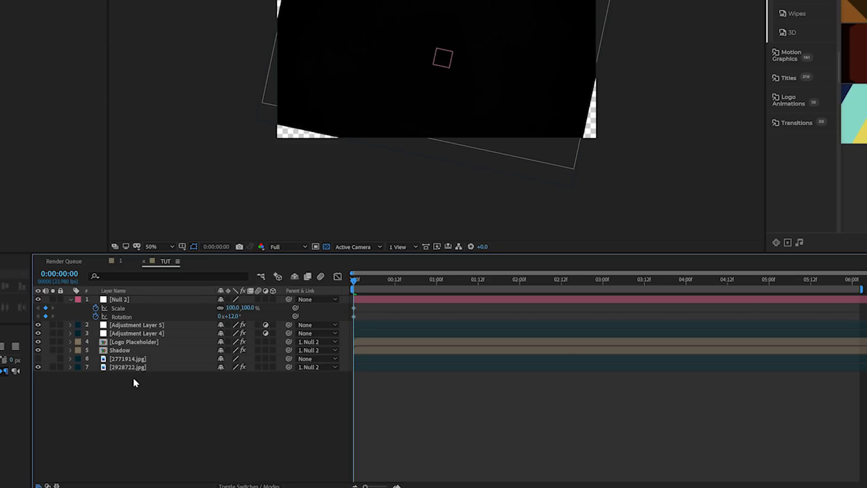
Scale the 2928722.jpg background layer to 59% so it covers the corners of the rotated frame.
left_click(134, 367)
key("s")
left_click_drag(236, 378, 243, 376)
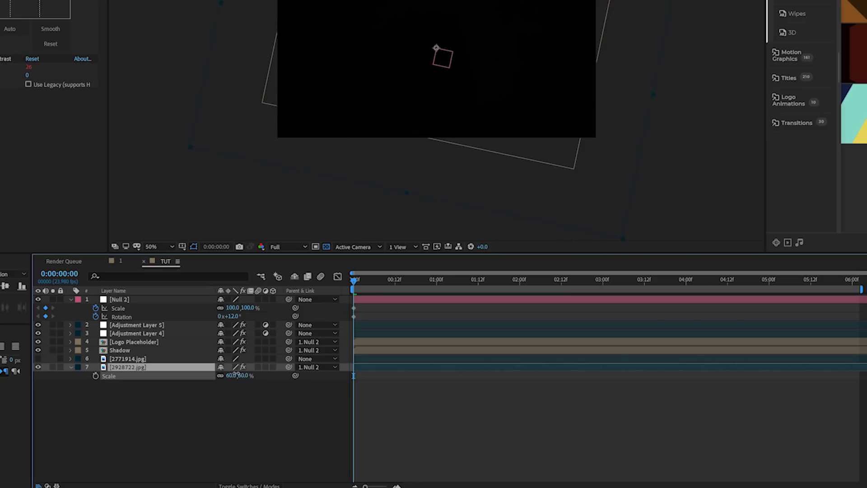
left_click_drag(235, 374, 233, 374)
Keyframe the null's Scale at 77% at 0:00:06:00 and set the 2928722.jpg layer's scale to 72%.
left_click(855, 284)
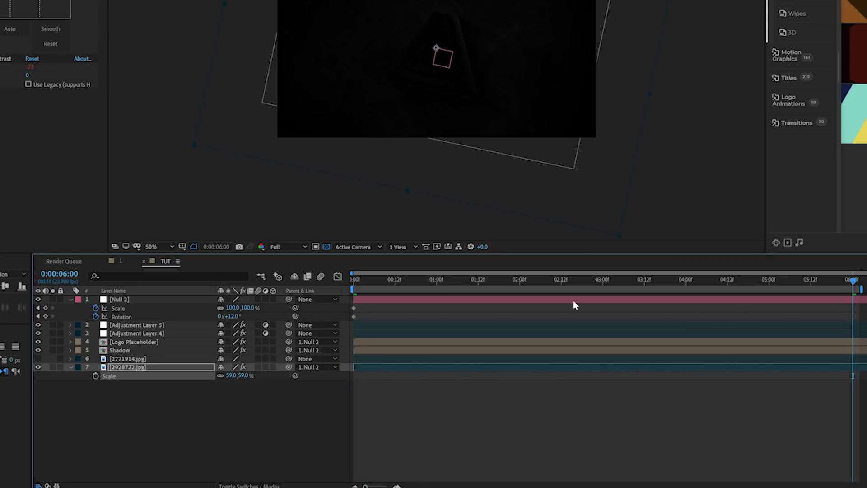
key("period")
mouse_move(238, 308)
left_mouse_down()
mouse_move(209, 308)
mouse_move(223, 309)
left_mouse_up()
scroll(474, 101, "down", 1)
left_click_drag(226, 376, 237, 378)
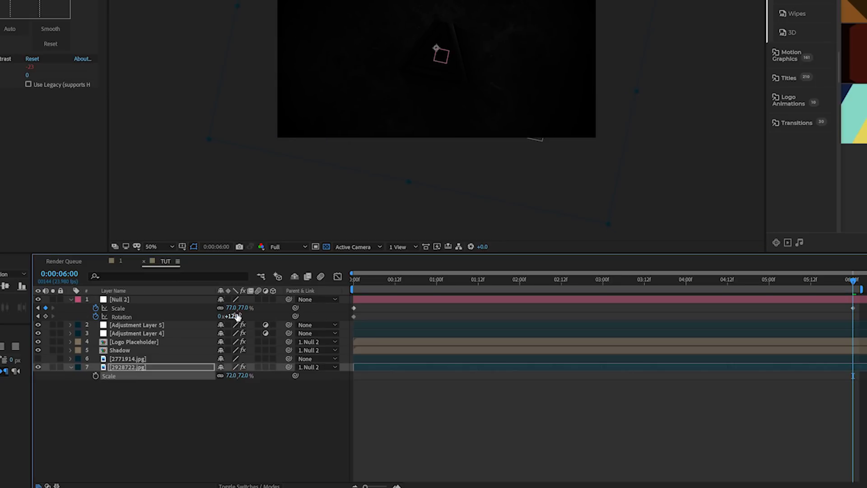